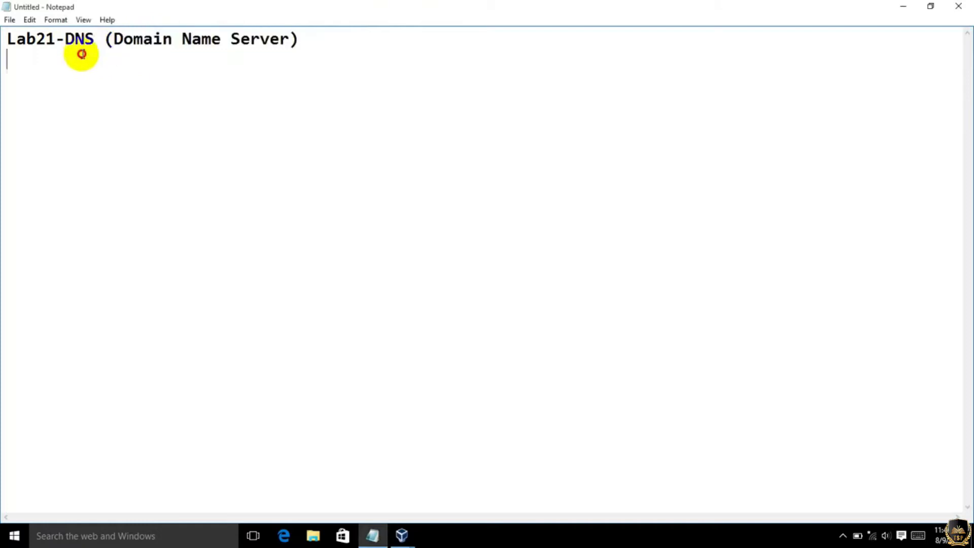
Step: Add the line Port 53 below the DNS heading, followed by the address 192.168.1.254 after a blank line
left_click(315, 54)
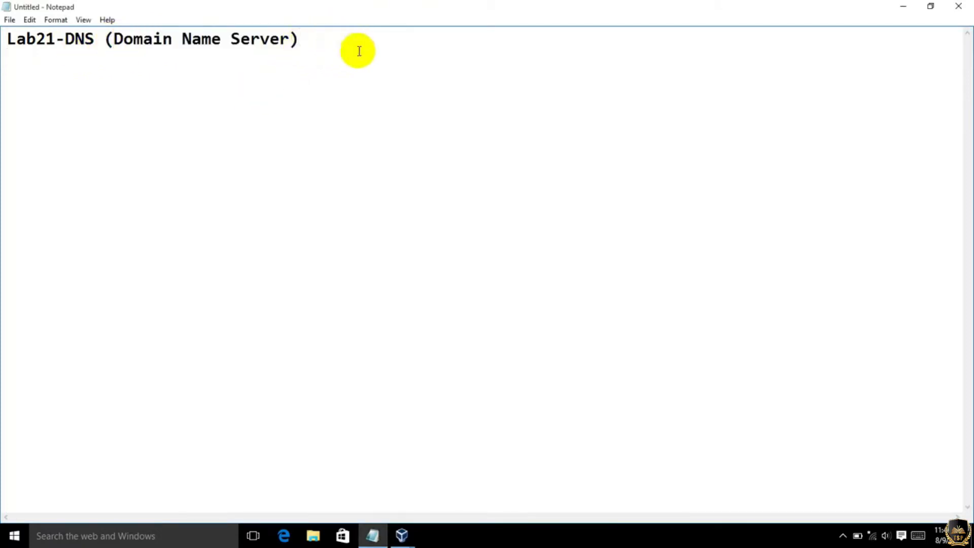
type("Pro")
key("BackSpace")
key("BackSpace")
type("ort")
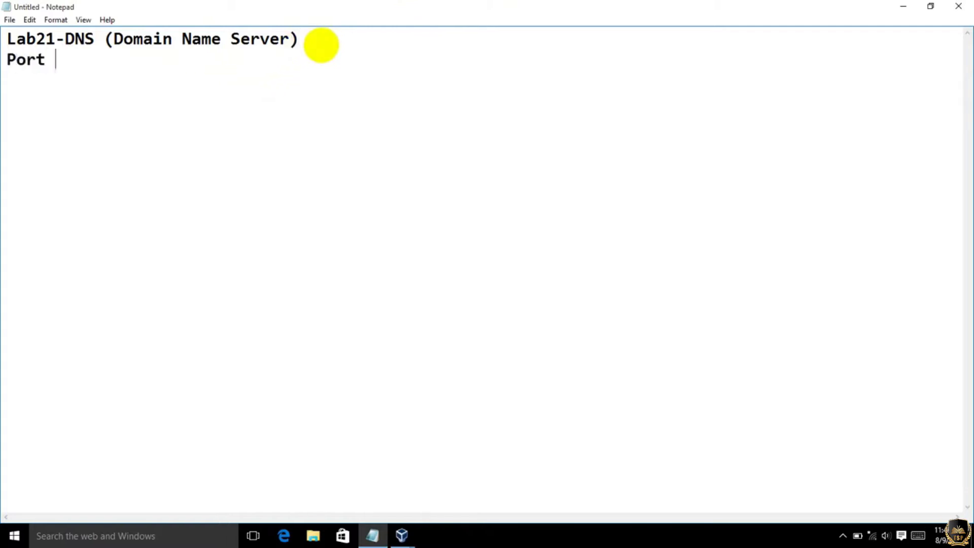
type(" 53")
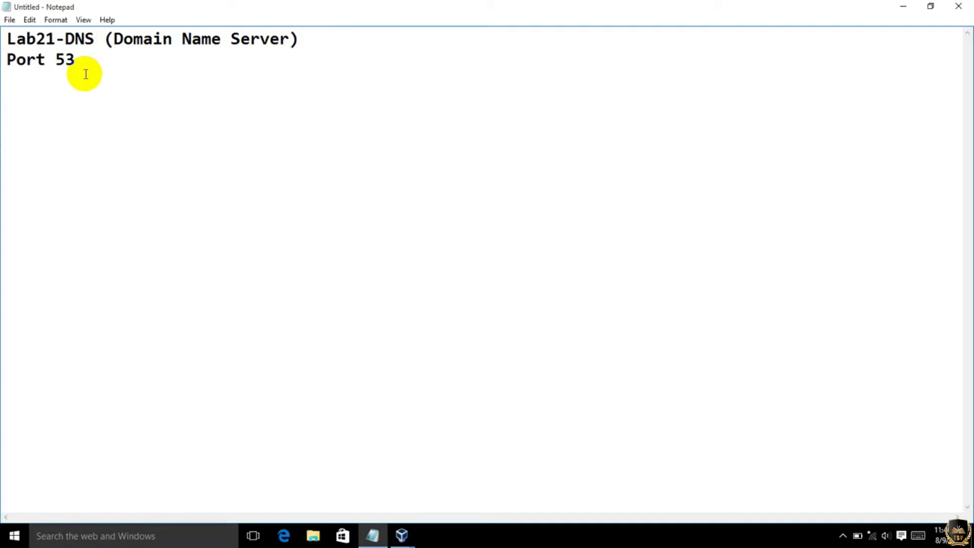
type("192.168.1.254")
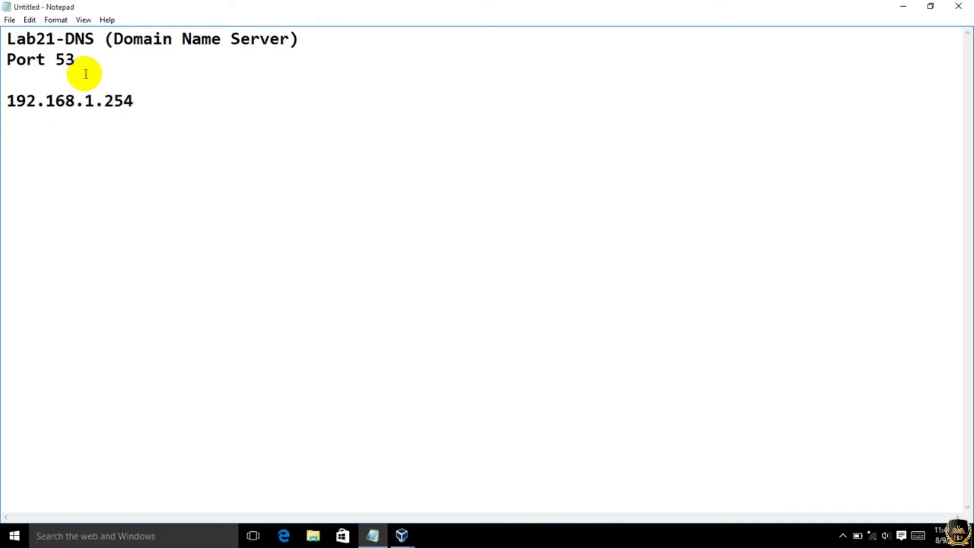
left_click_drag(134, 101, 4, 102)
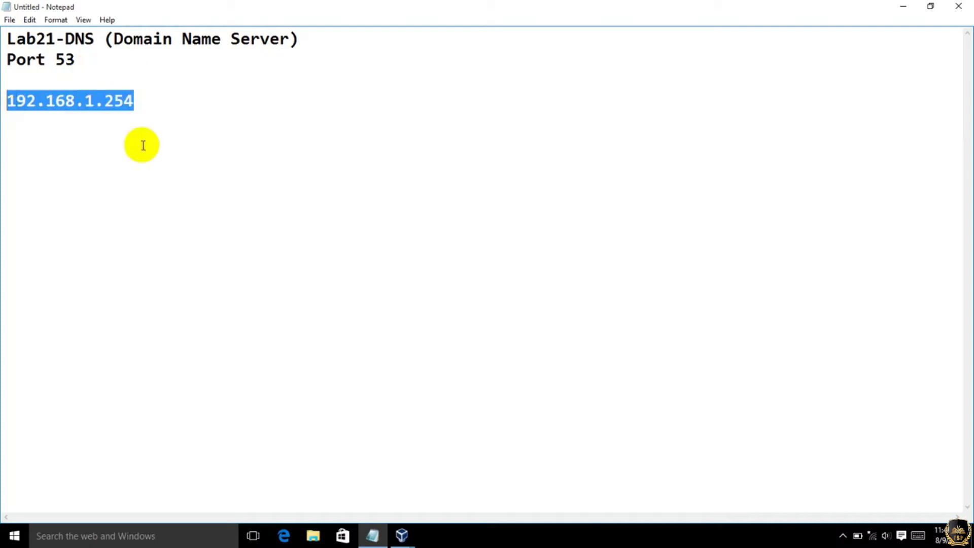
left_click(143, 101)
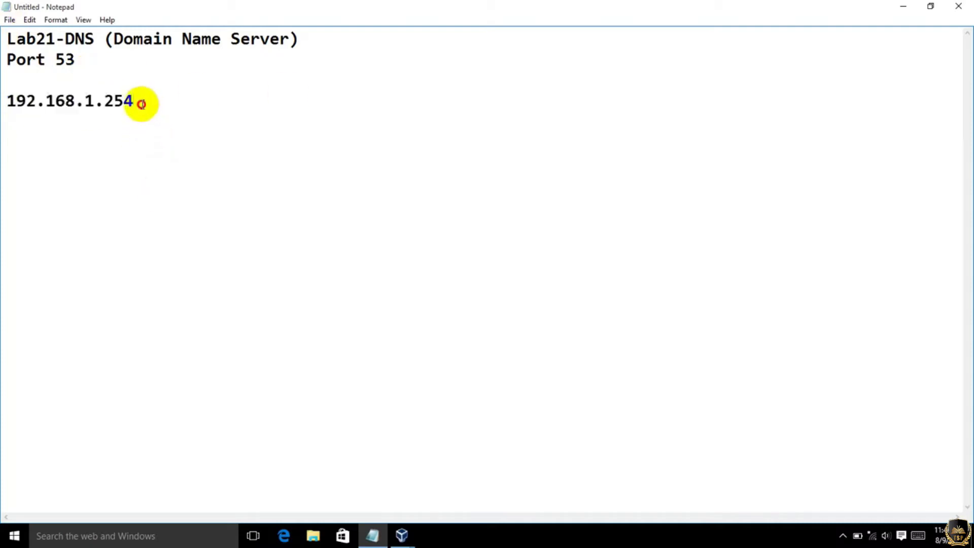
left_click_drag(139, 102, 5, 103)
left_click(133, 101)
left_click_drag(134, 101, 2, 101)
left_click(182, 100)
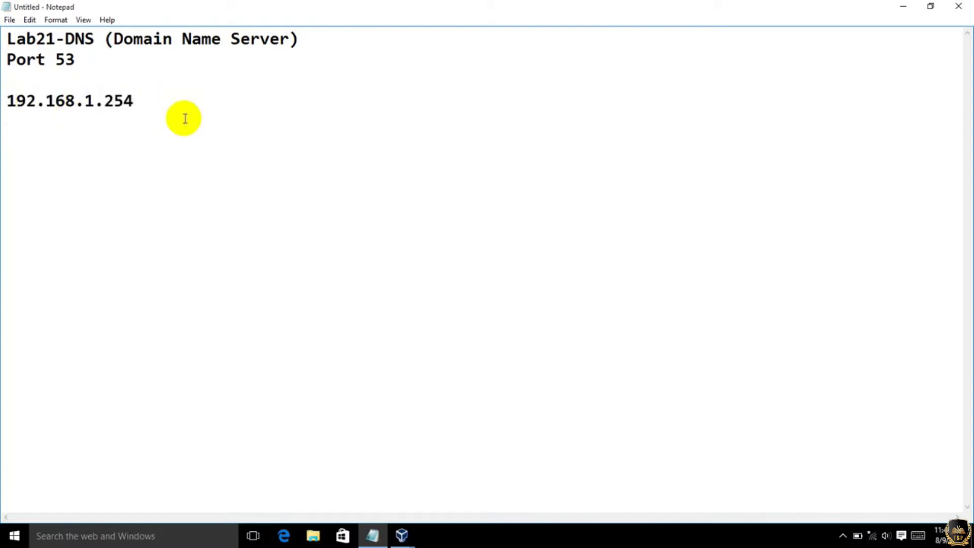
Step: Switch to the Windows SRV2008 virtual machine in VirtualBox and display it full screen
left_click(403, 536)
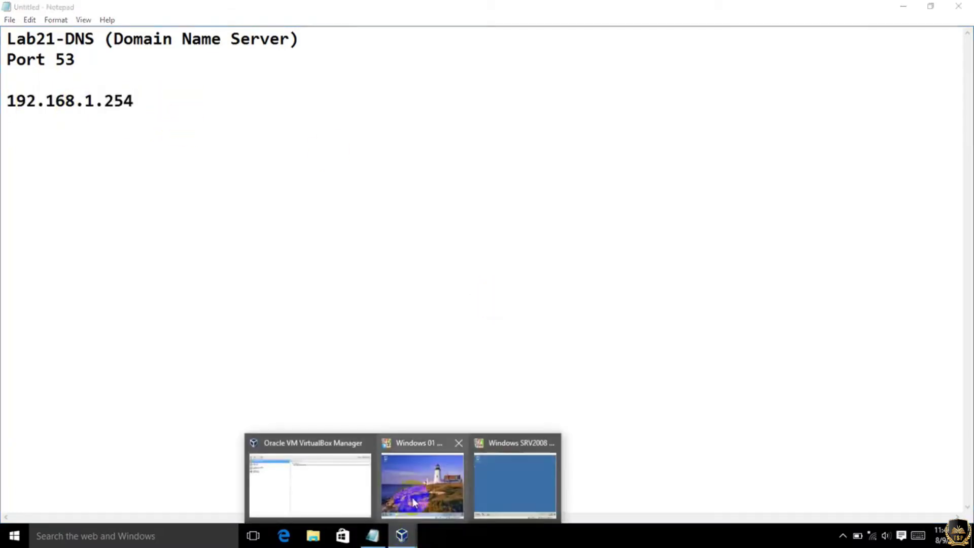
left_click(475, 484)
left_click(156, 40)
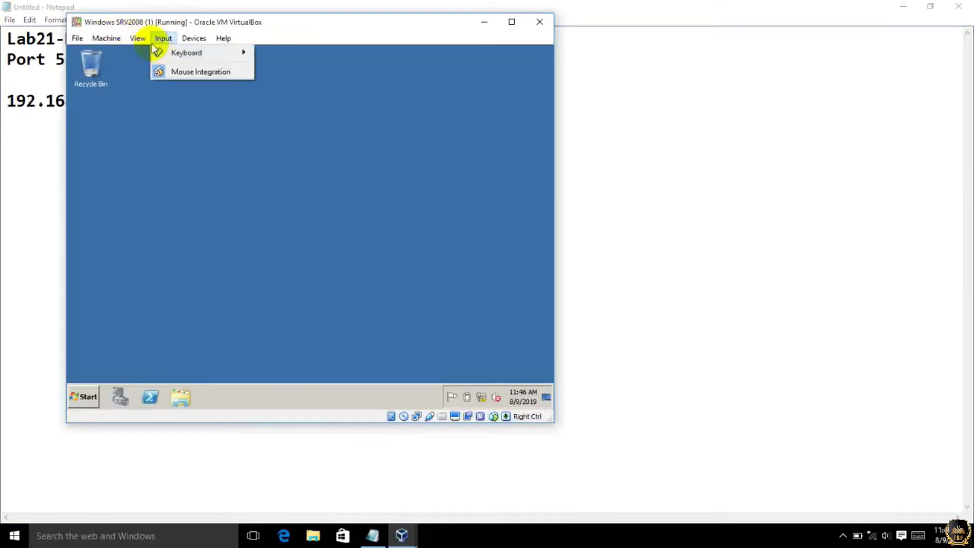
left_click(152, 52)
left_click(283, 274)
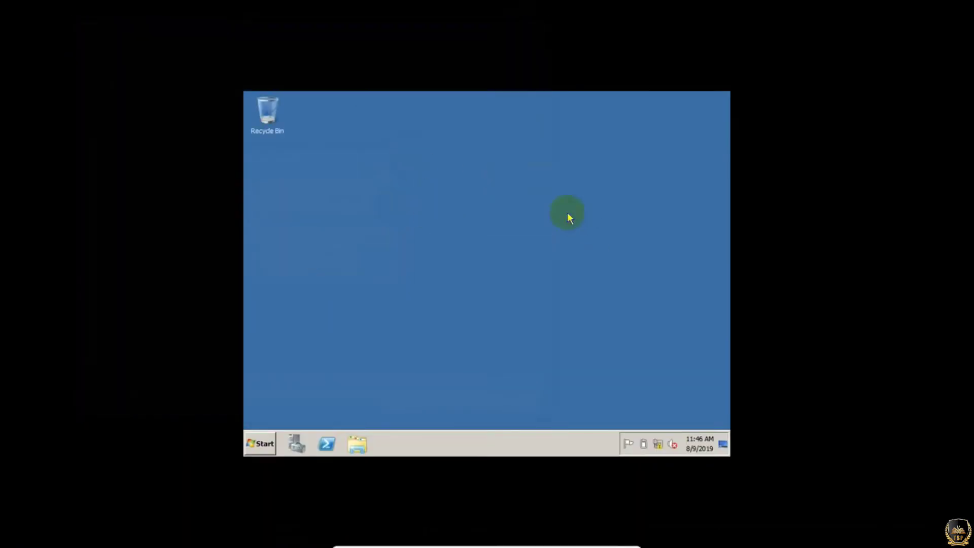
Step: Run ncpa.cpl on the server and open the Local Area Connection's Internet Protocol Version 4 properties
key("super+r")
type("nc")
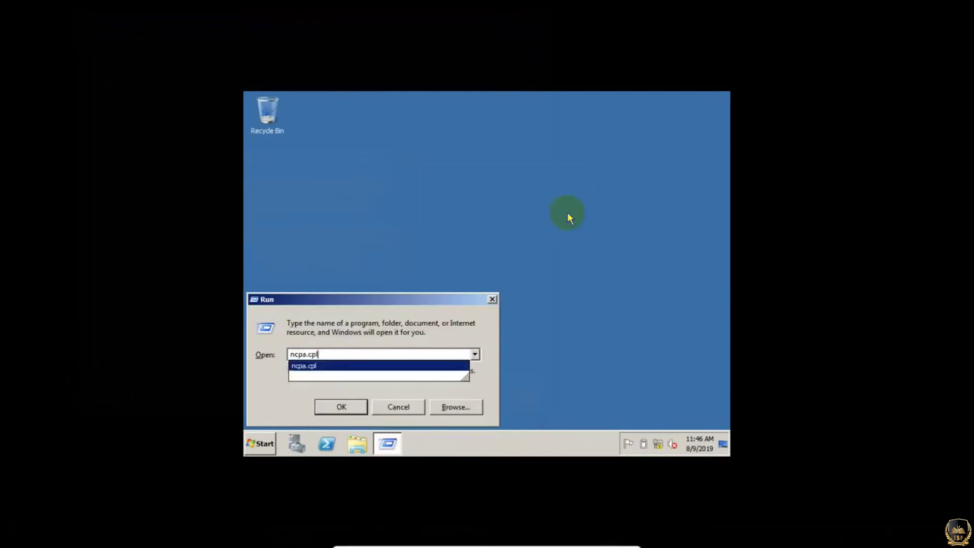
key("Down")
key("Return")
left_click(376, 175)
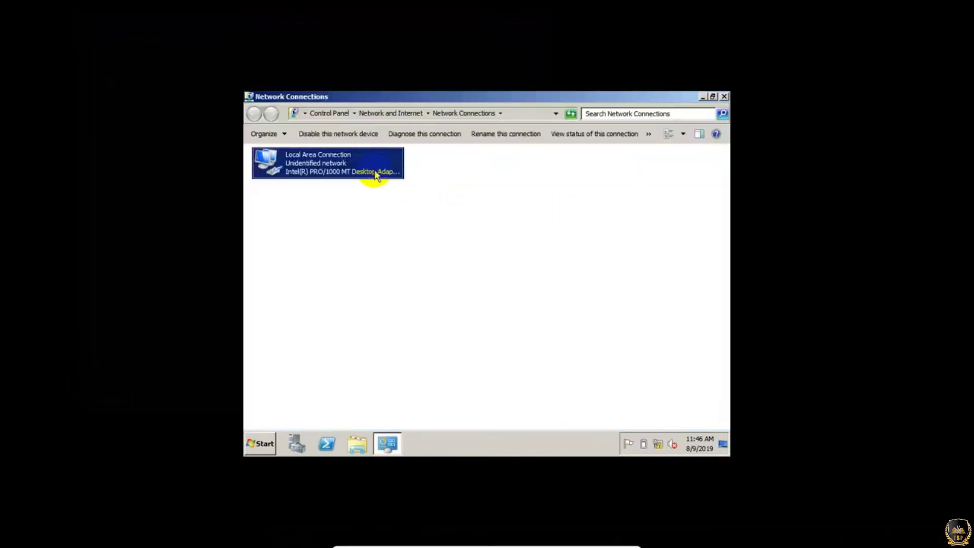
double_click(376, 174)
left_click(387, 278)
left_click(431, 328)
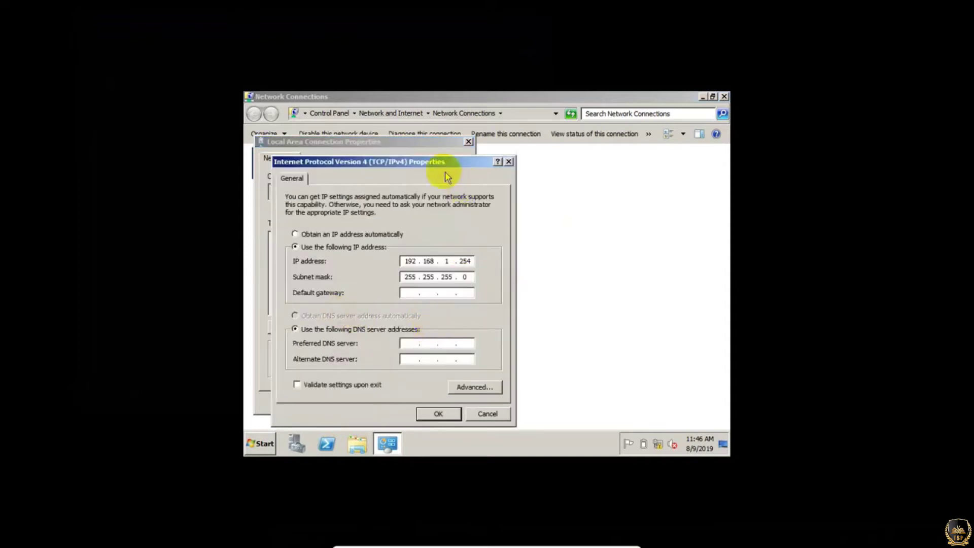
Step: Set the preferred DNS server to 192.168.1.254, apply the settings and close the network connection windows
left_click_drag(444, 166, 533, 131)
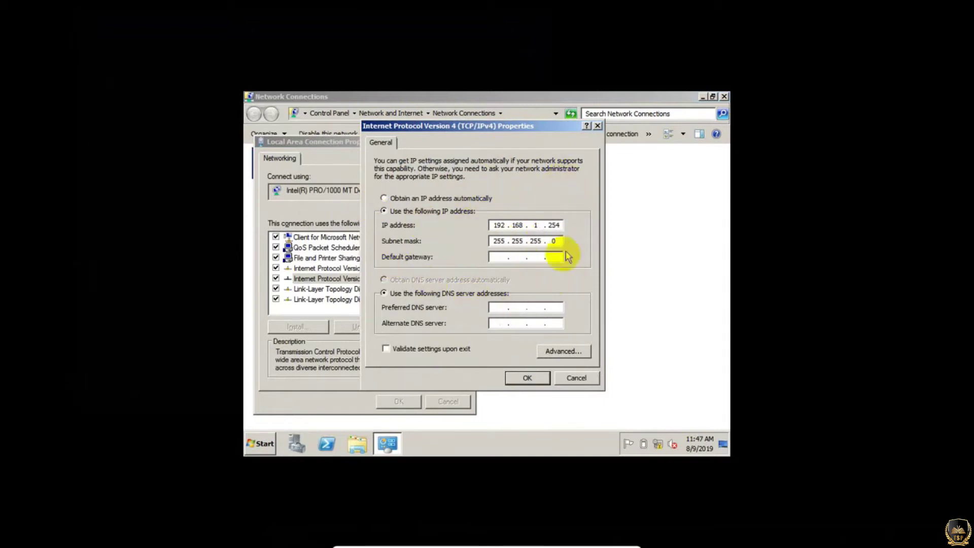
left_click(505, 308)
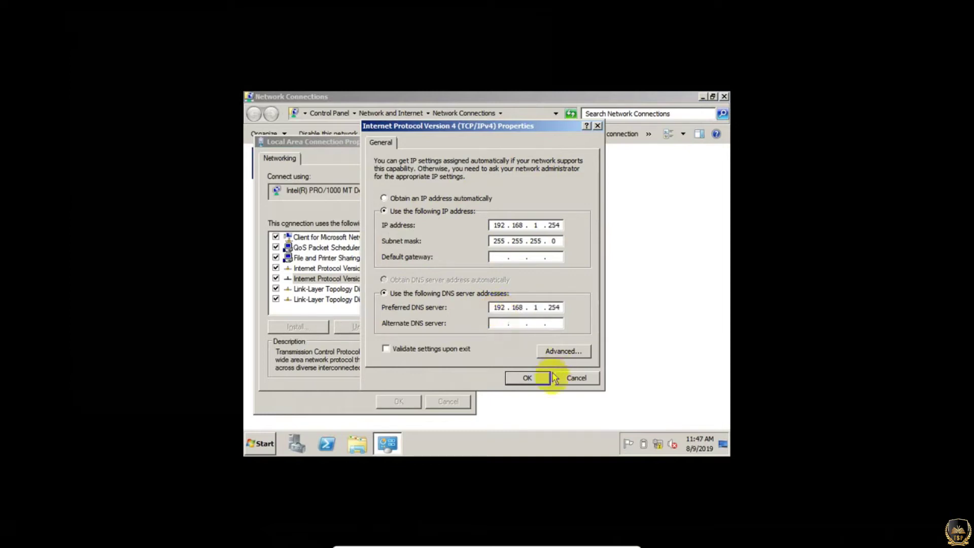
left_click(528, 379)
left_click(397, 401)
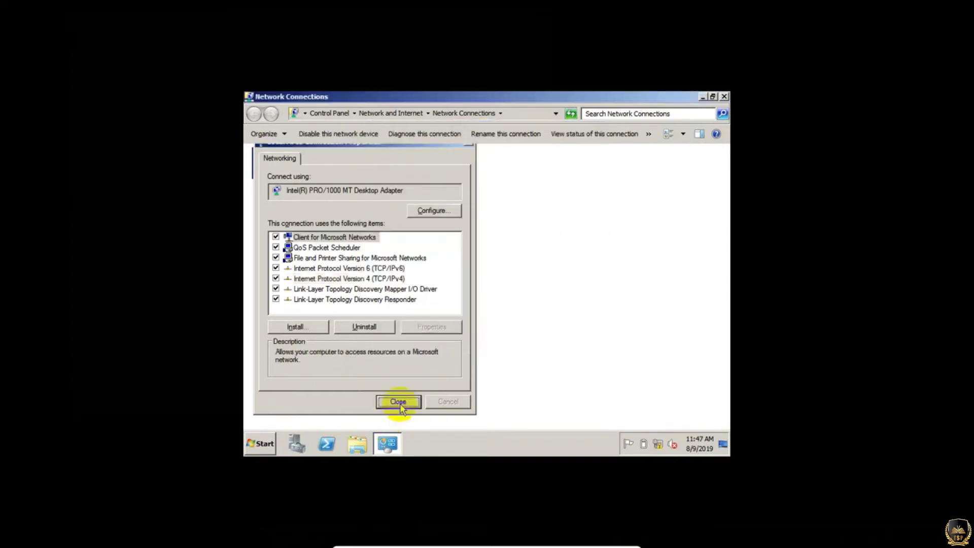
left_click(725, 97)
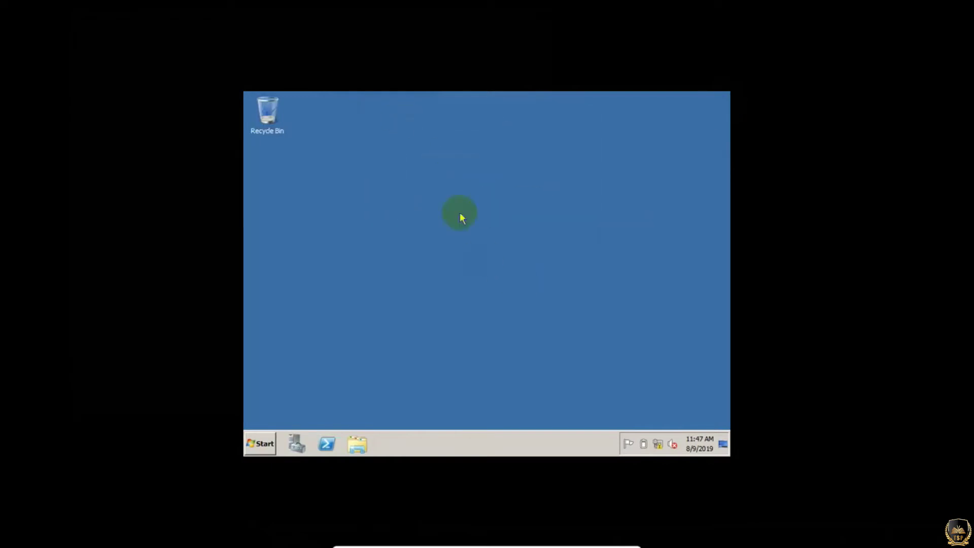
left_click_drag(396, 165, 517, 335)
key("super")
key("Escape")
Step: Install the DNS Server role with the Add Roles Wizard in Server Manager and close Server Manager
left_click(297, 441)
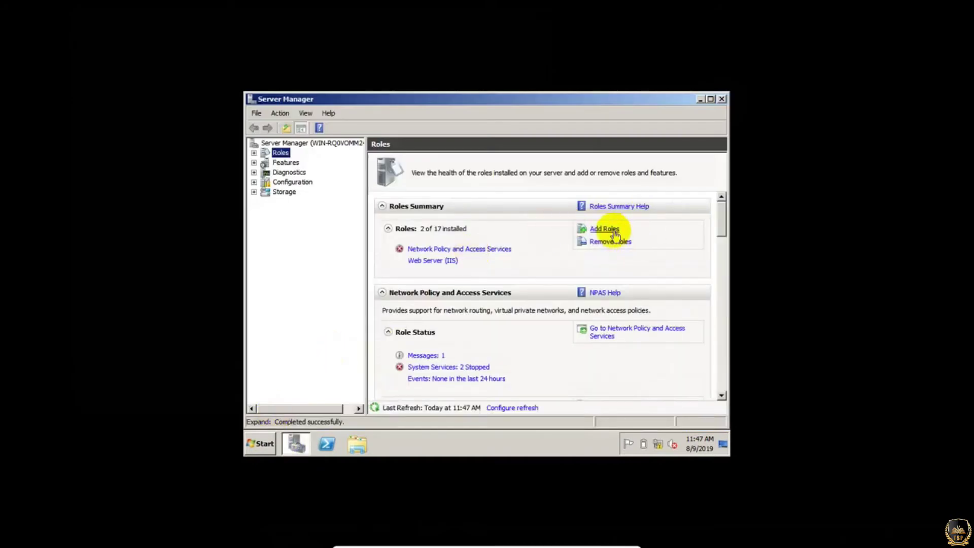
left_click(614, 232)
left_click(597, 424)
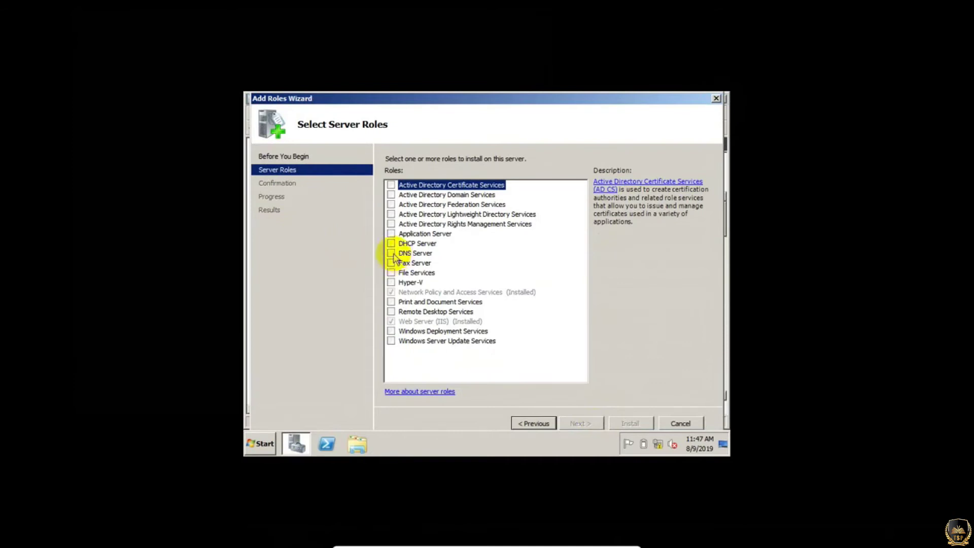
left_click(391, 252)
left_click(581, 424)
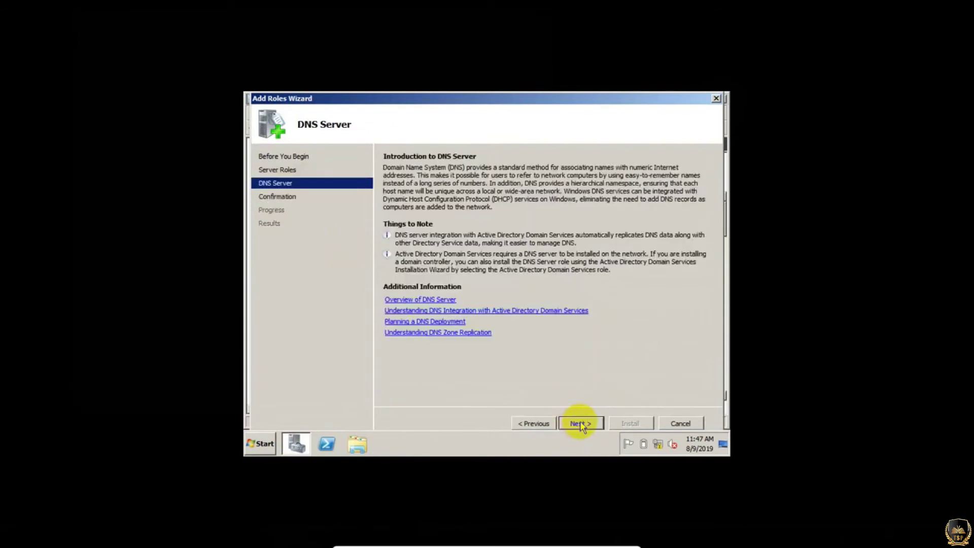
left_click(581, 424)
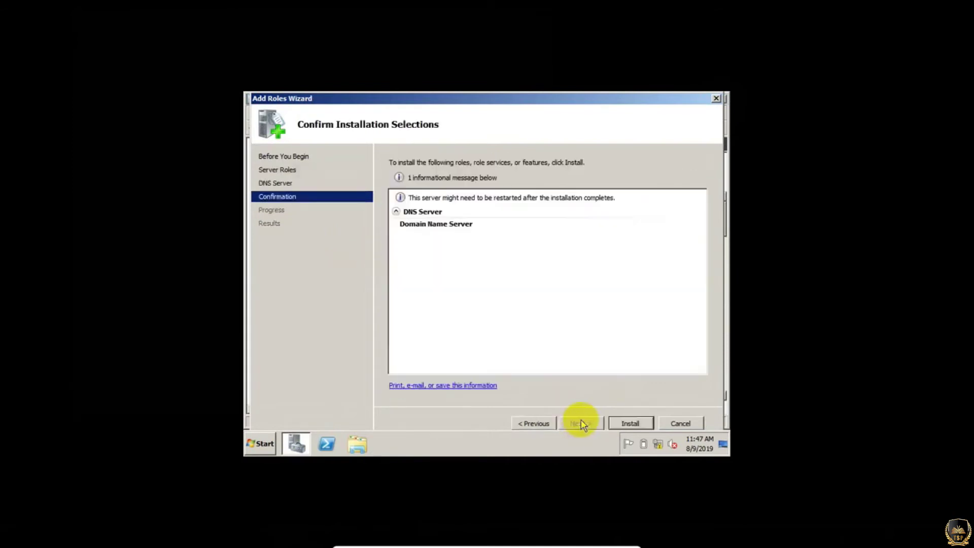
left_click(624, 424)
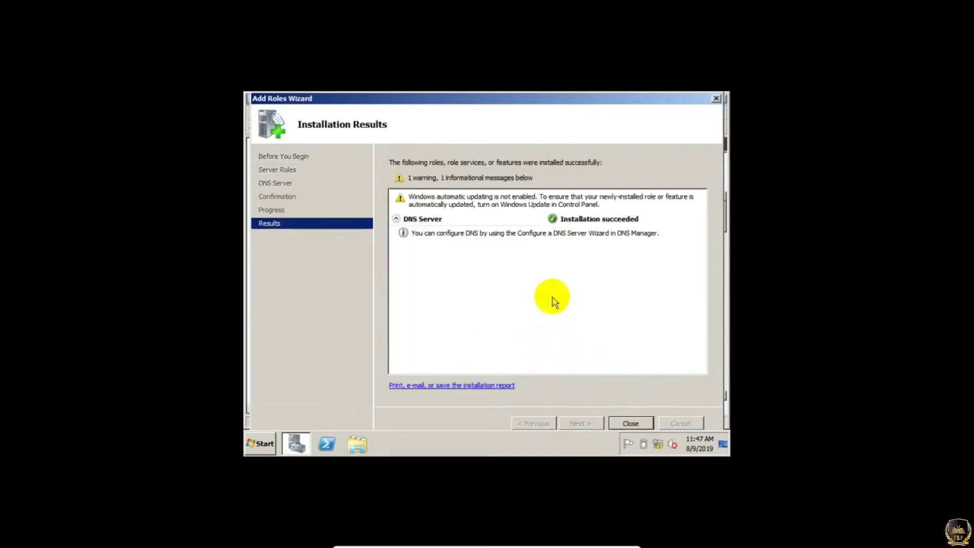
left_click(630, 423)
left_click(722, 99)
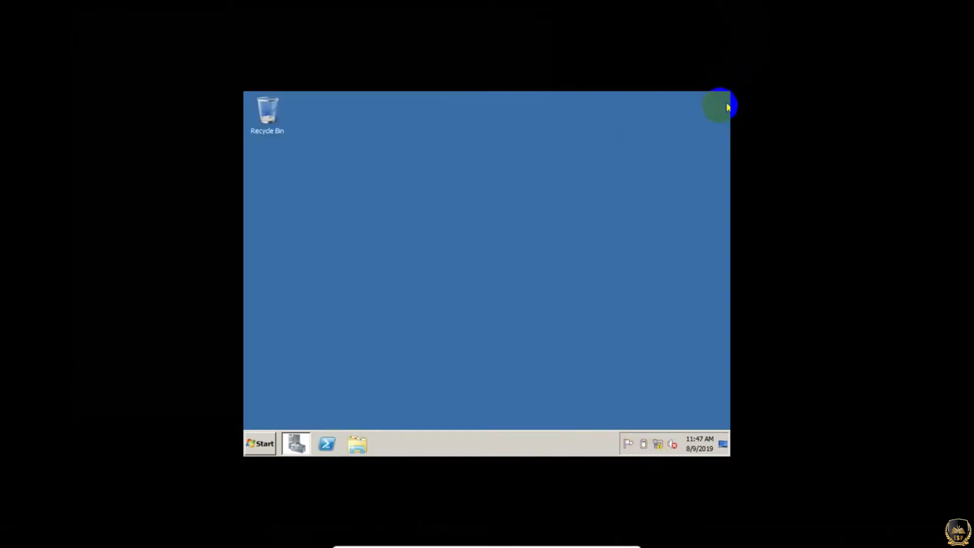
Step: Open DNS Manager by running dnsmgmt.msc, maximize it and expand the server node down to Forward Lookup Zones
key("super")
key("super+r")
type("d")
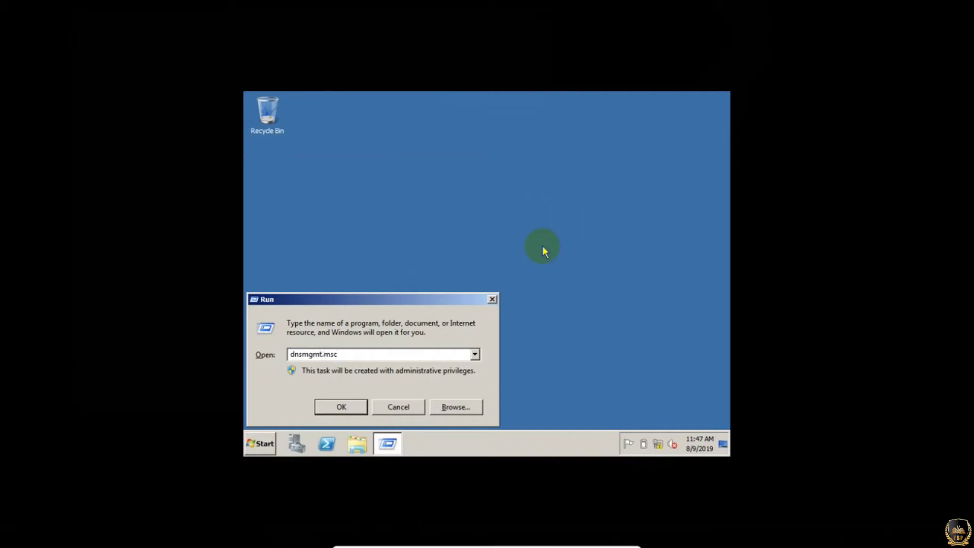
key("Return")
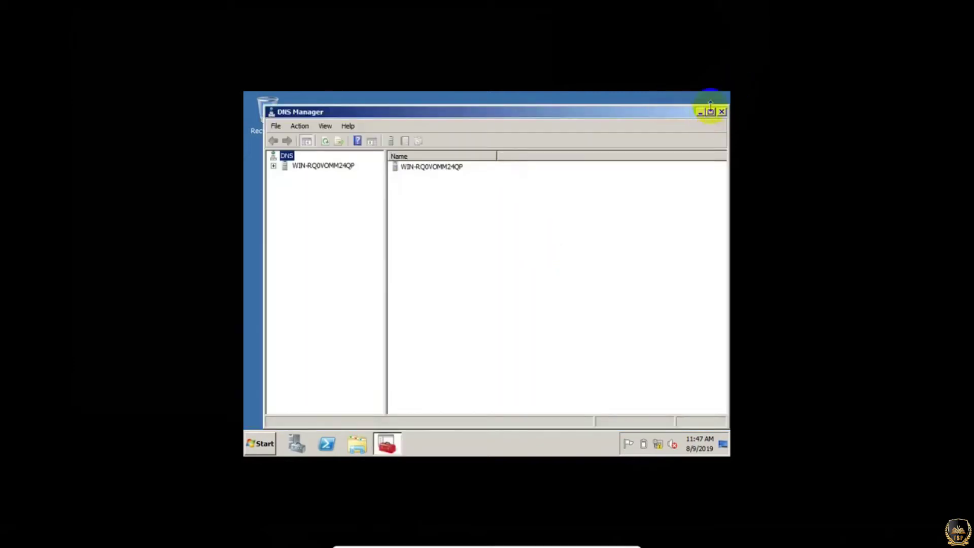
left_click(710, 112)
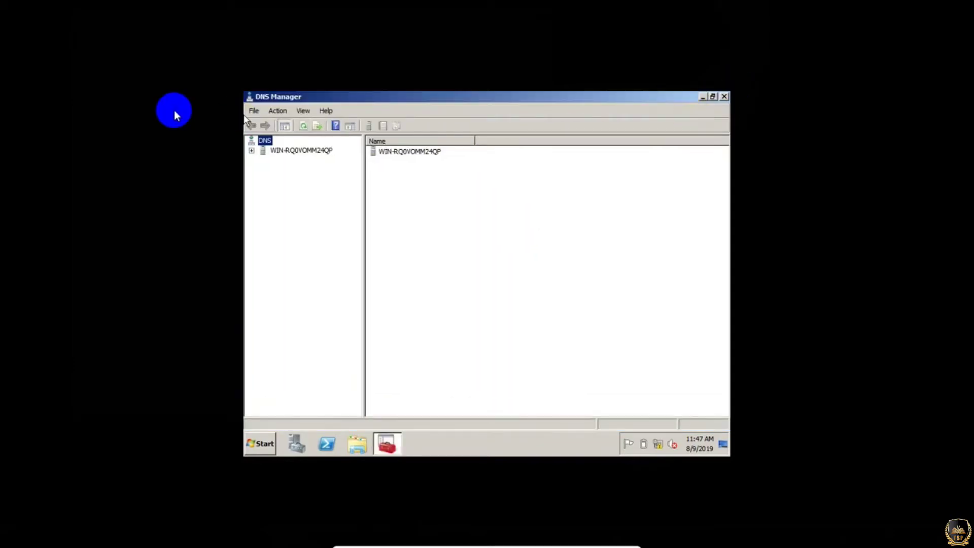
double_click(252, 151)
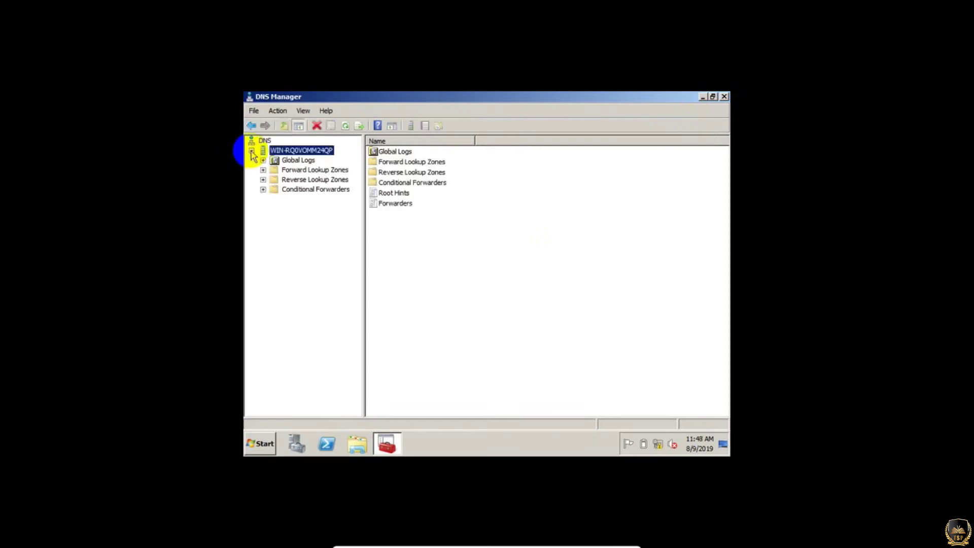
left_click(320, 180)
left_click(324, 170)
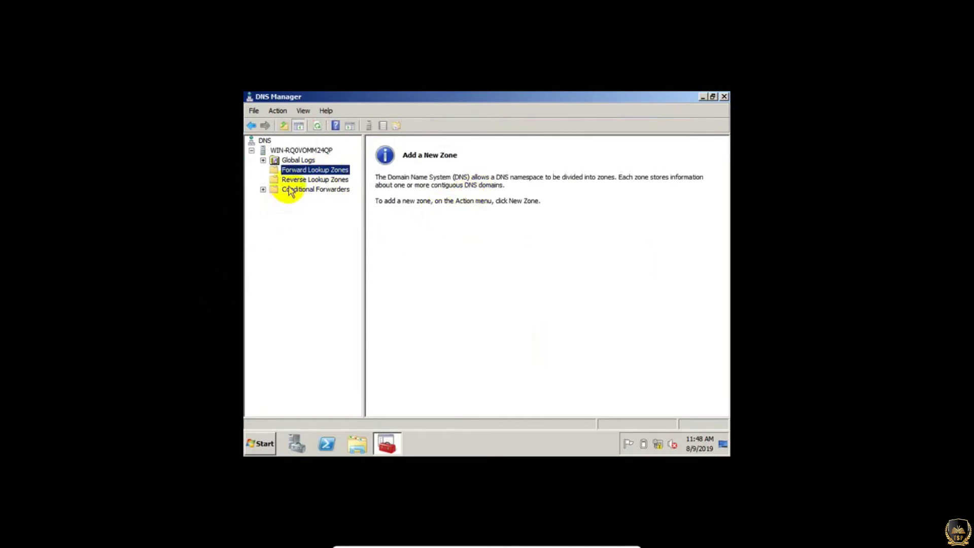
Step: Start a new zone under Forward Lookup Zones and accept Primary zone as its type
right_click(338, 171)
left_click(355, 173)
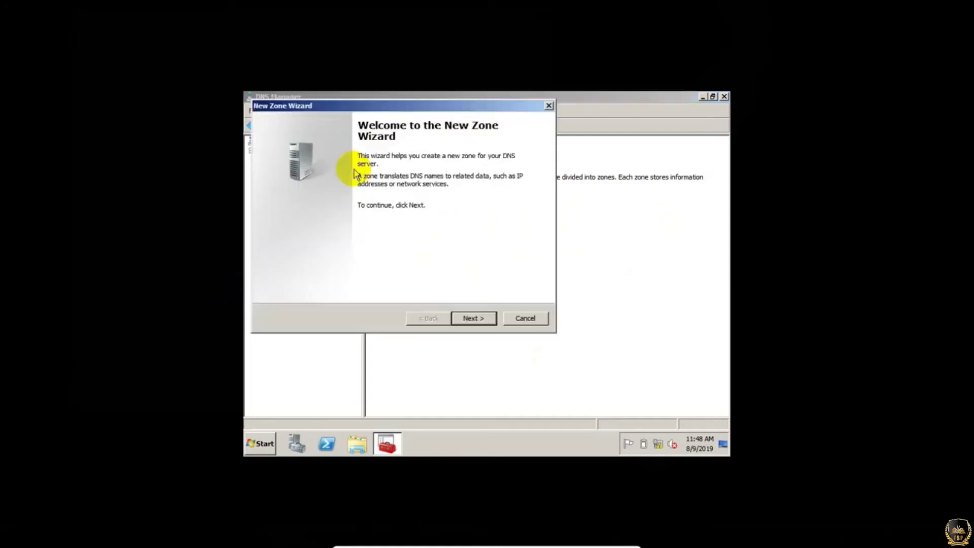
left_click_drag(459, 107, 519, 118)
left_click(531, 330)
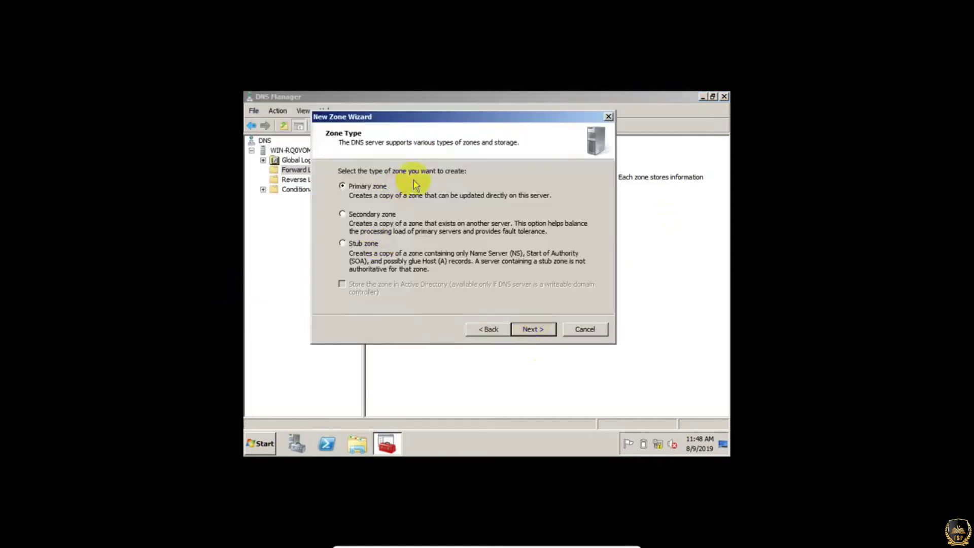
left_click(533, 330)
Step: Enter thiha.com as the name of the new forward lookup zone
left_click(428, 232)
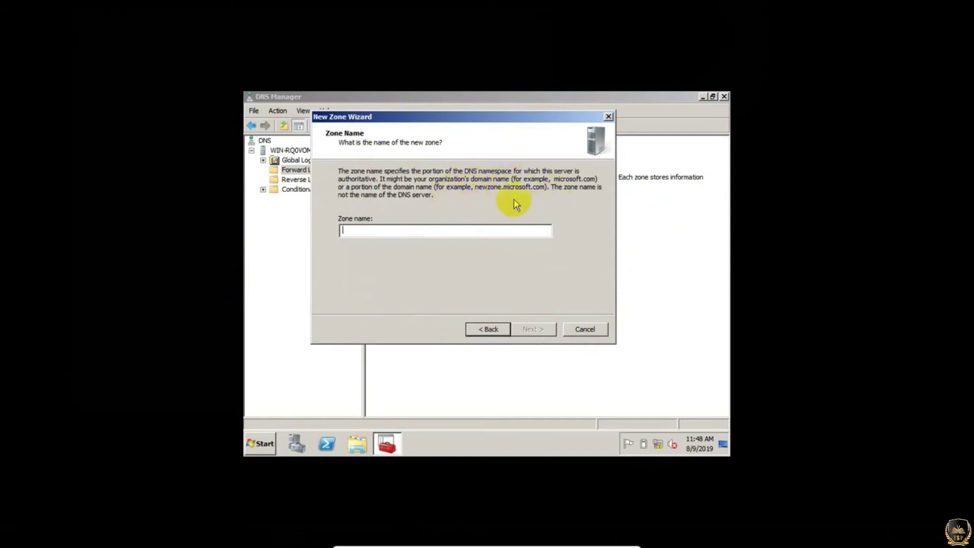
left_click(449, 226)
type("t")
key("BackSpace")
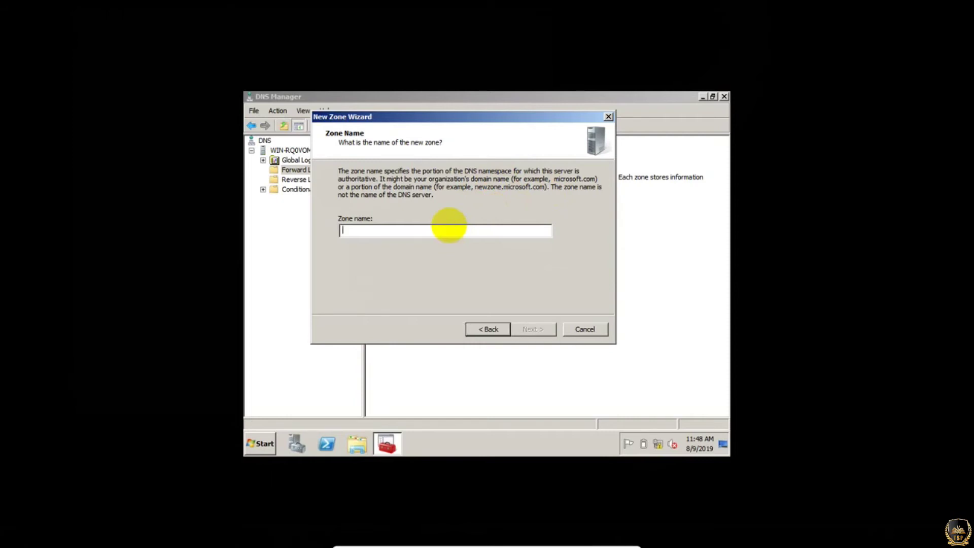
type("t")
key("BackSpace")
type("thiha.com")
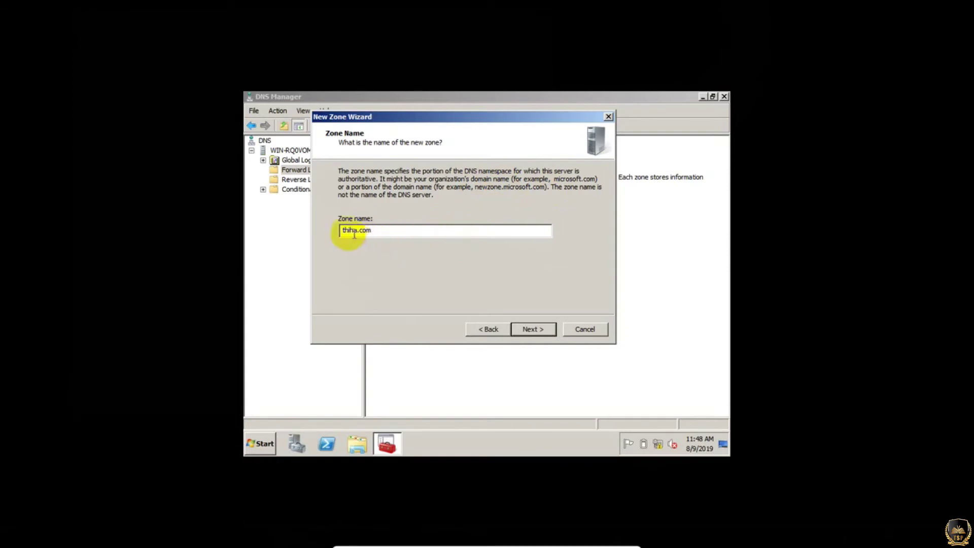
Step: Replace the ending of the zone name so that it reads thiha.edu
left_click_drag(358, 232, 320, 229)
left_click(387, 231)
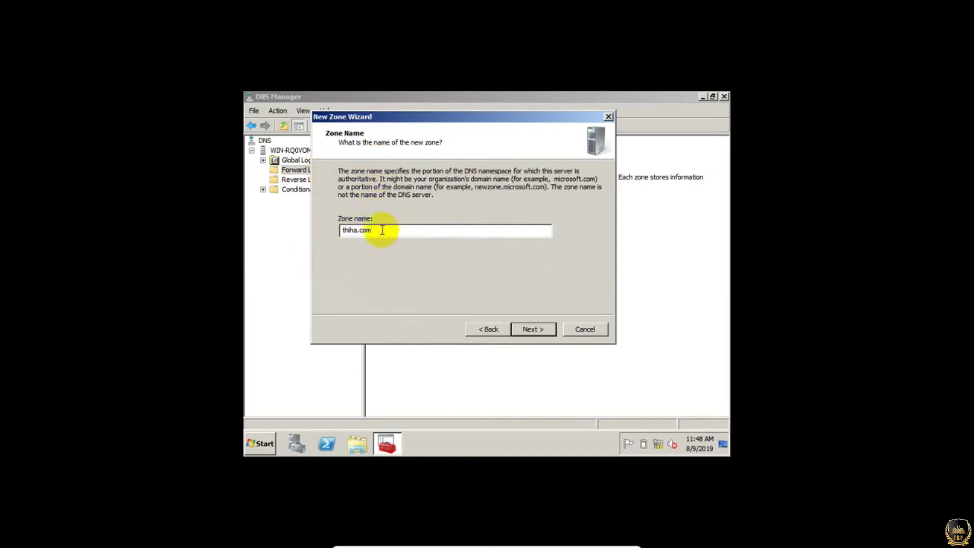
left_click_drag(356, 231, 393, 233)
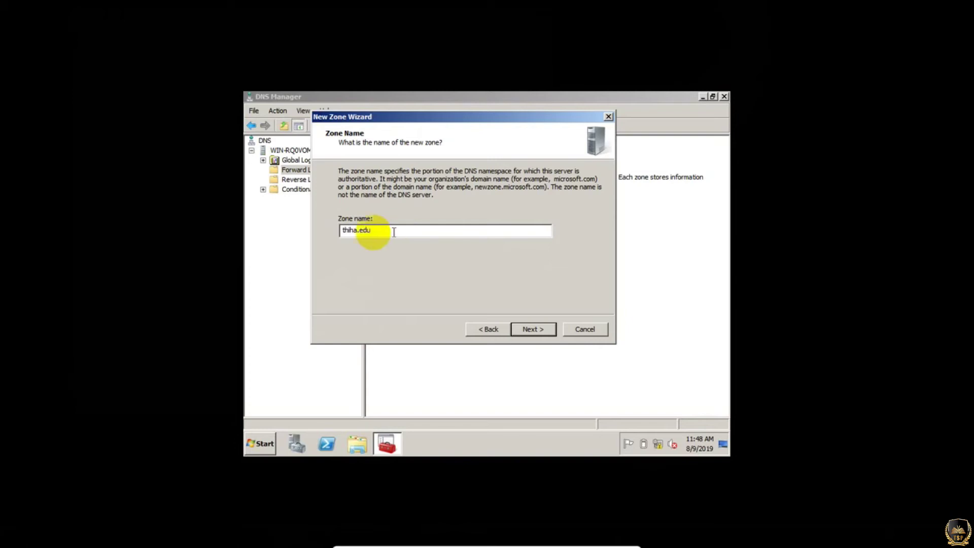
Step: Complete the New Zone Wizard for thiha.edu, keeping the new zone file thiha.edu.dns and the default dynamic update setting
left_click_drag(372, 231, 360, 231)
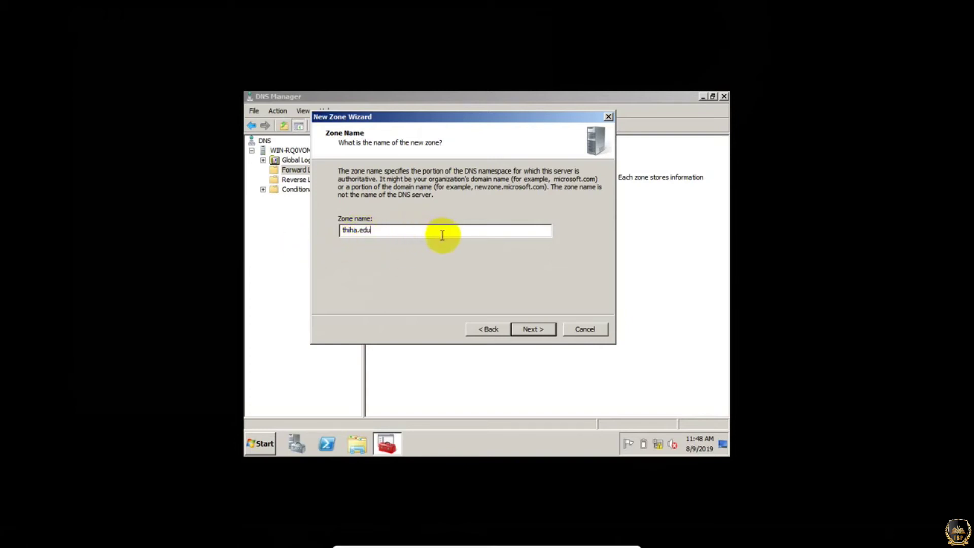
left_click(540, 331)
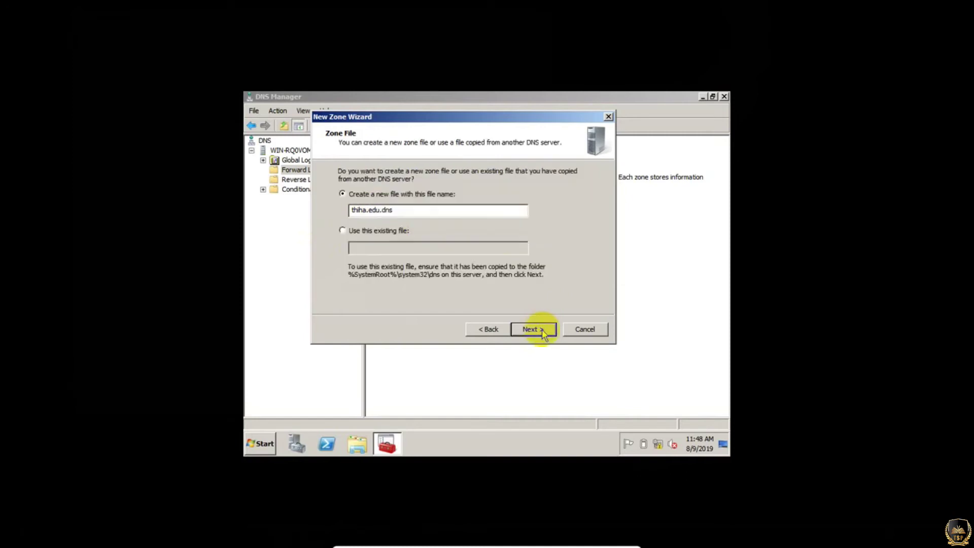
left_click(542, 332)
left_click(542, 332)
left_click(542, 332)
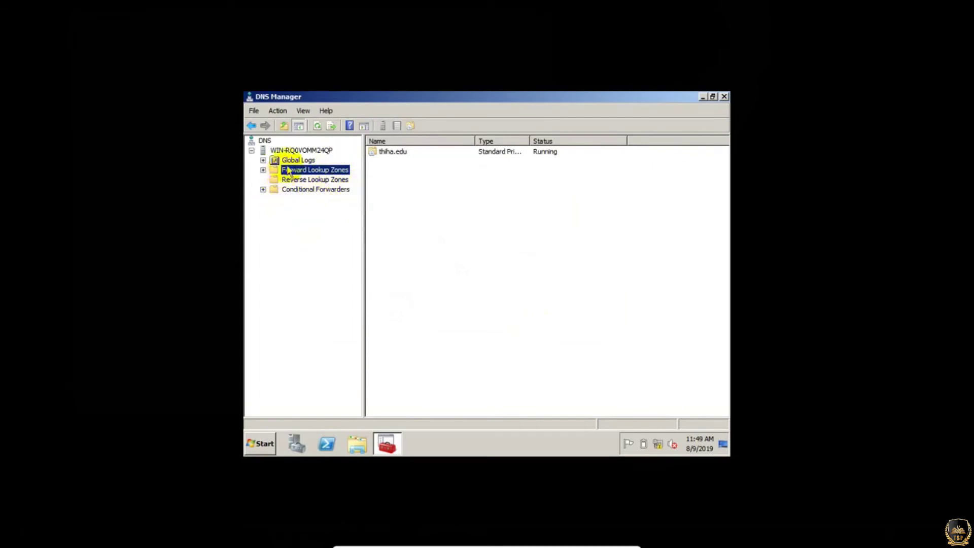
left_click(263, 169)
left_click(308, 180)
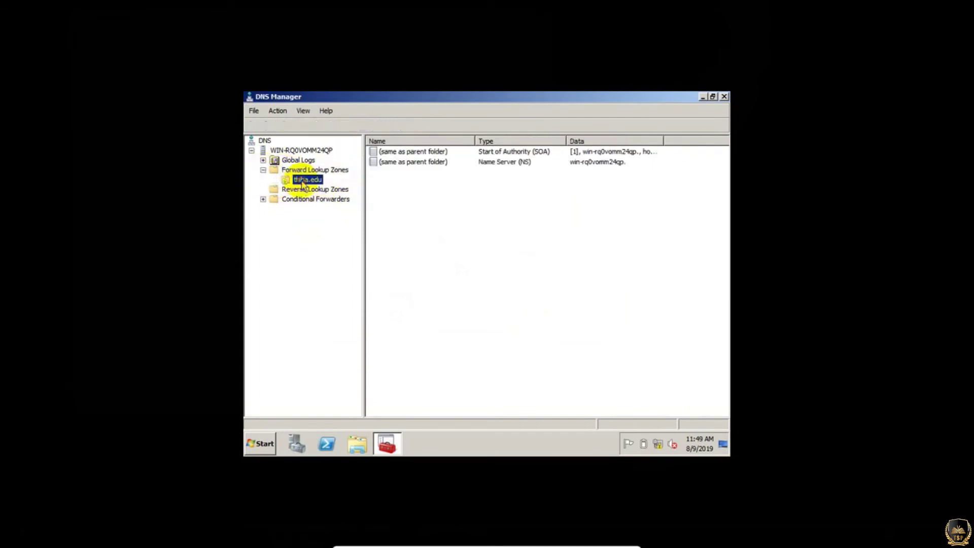
right_click(310, 179)
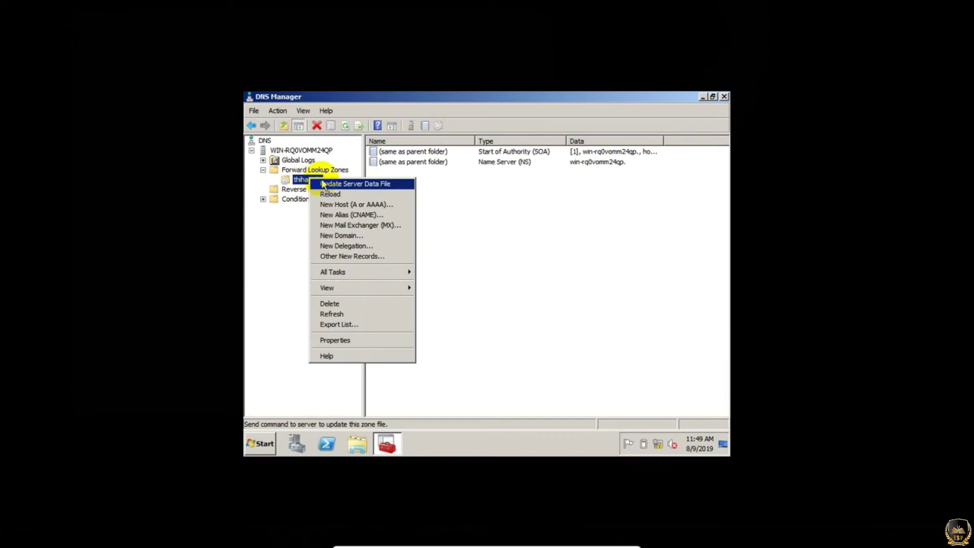
left_click(381, 204)
left_click(429, 196)
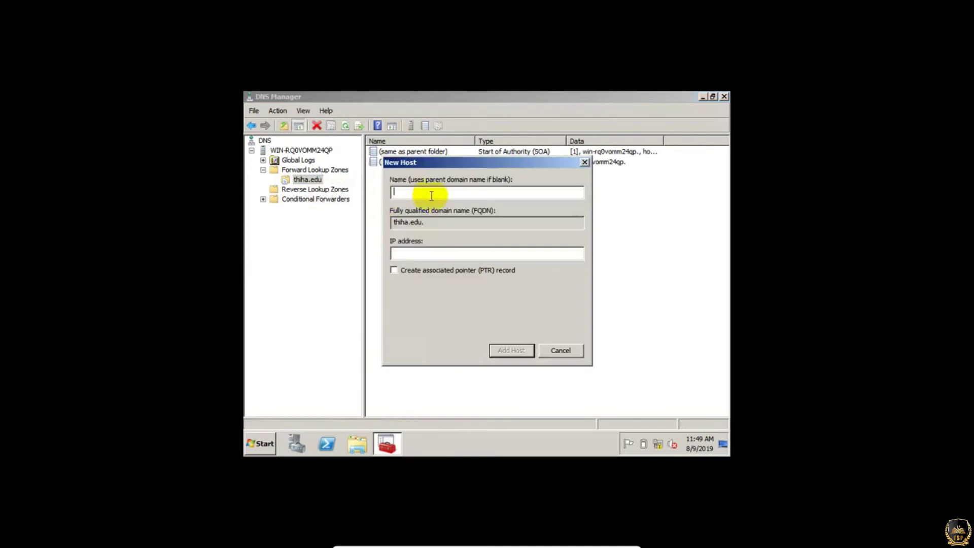
type("www")
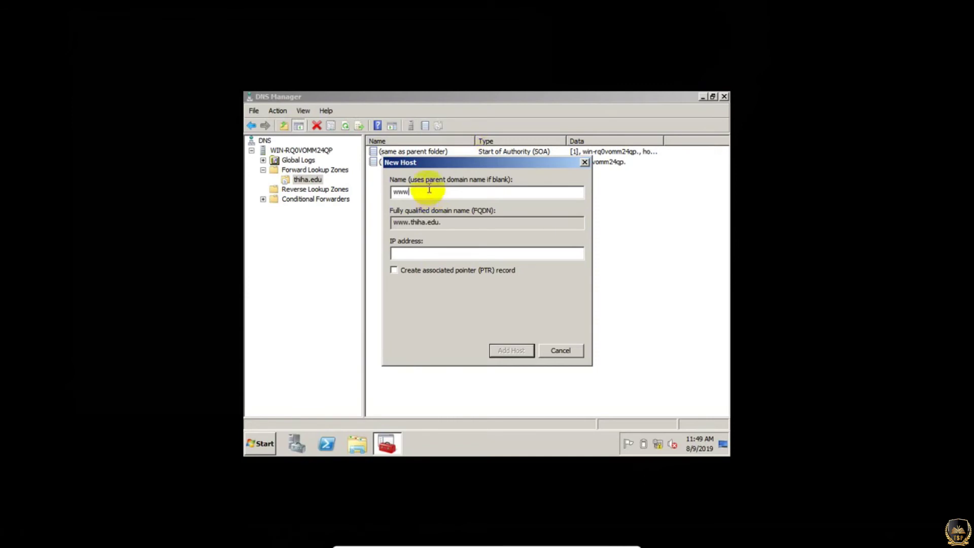
left_click_drag(429, 190, 370, 192)
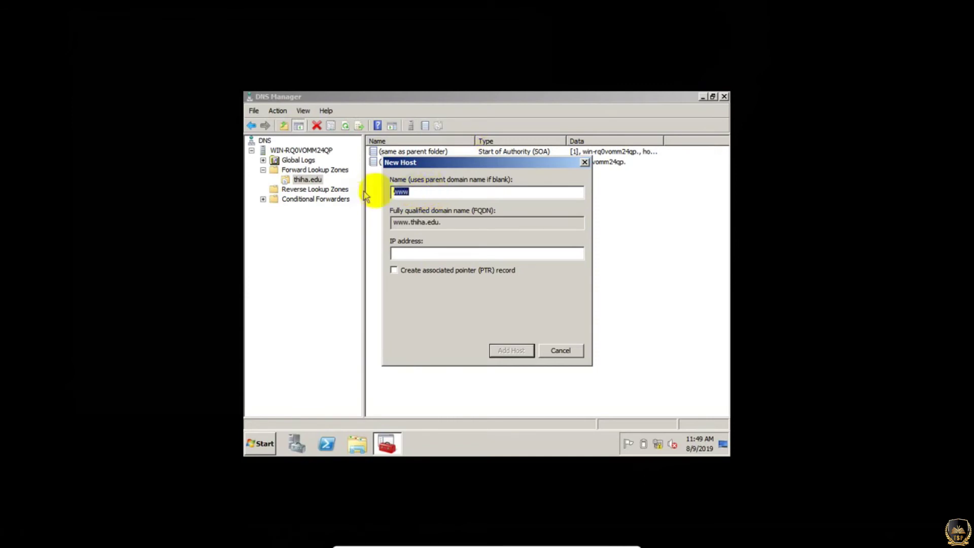
left_click(428, 193)
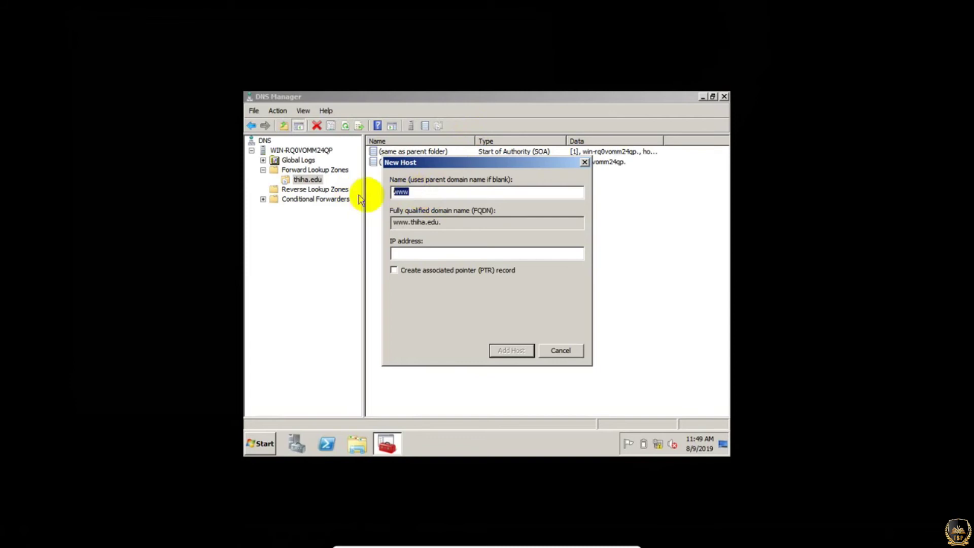
left_click_drag(425, 193, 383, 192)
left_click(419, 193)
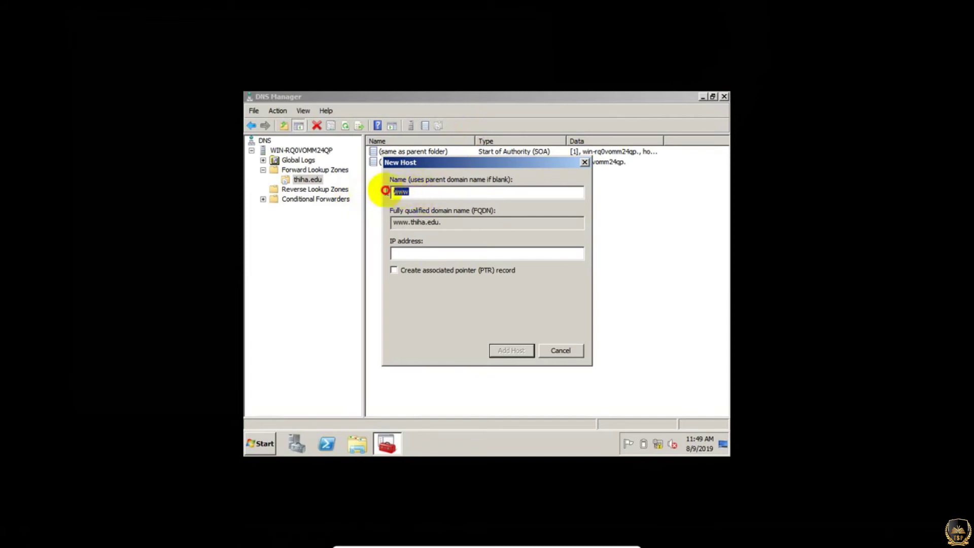
left_click_drag(413, 192, 393, 193)
left_click(445, 194)
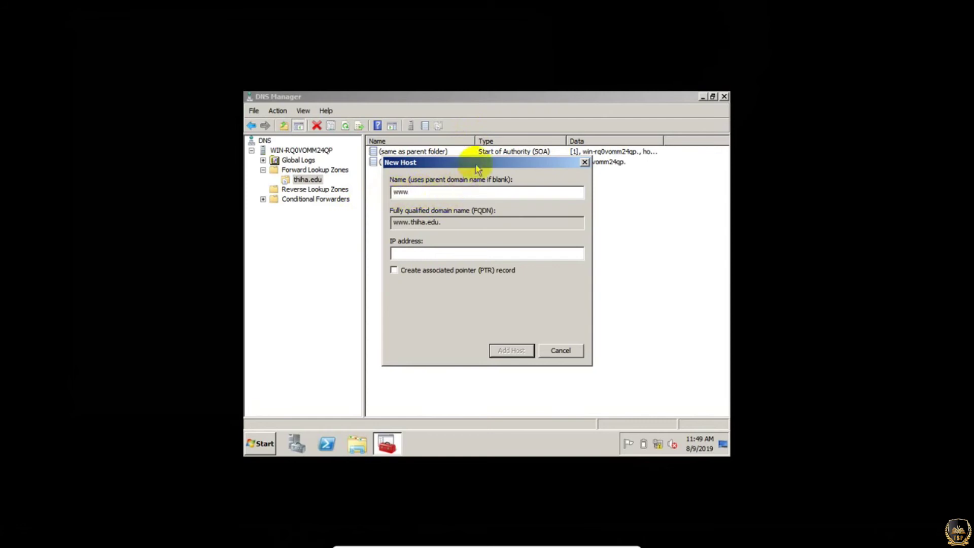
Step: Set the www host's IP address to 192.168.1.254, add the record and close the New Host dialog
left_click_drag(487, 162, 508, 162)
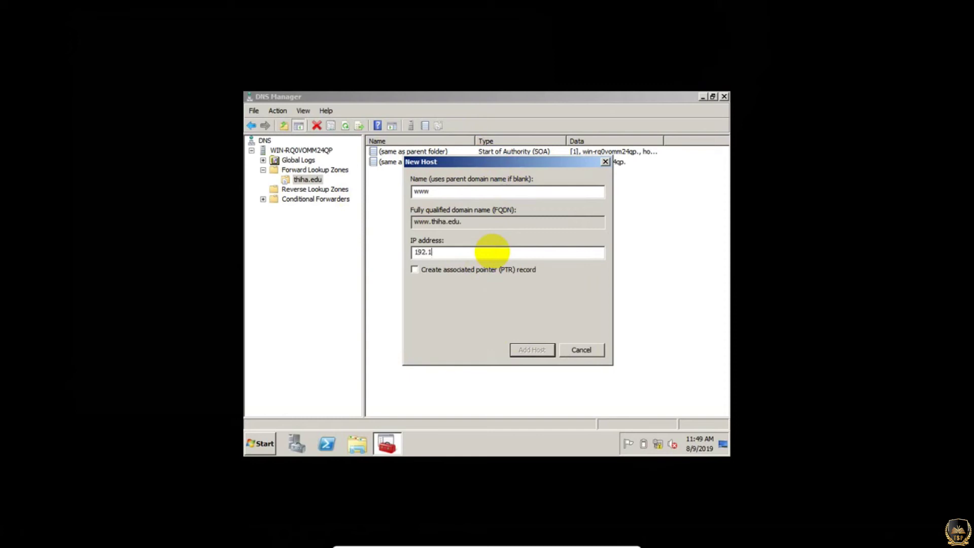
type("254")
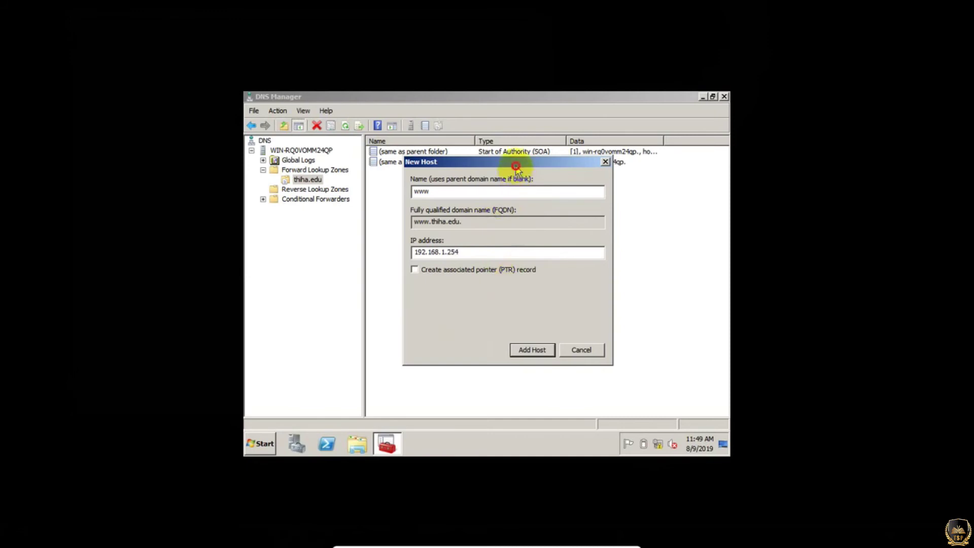
left_click_drag(461, 253, 416, 253)
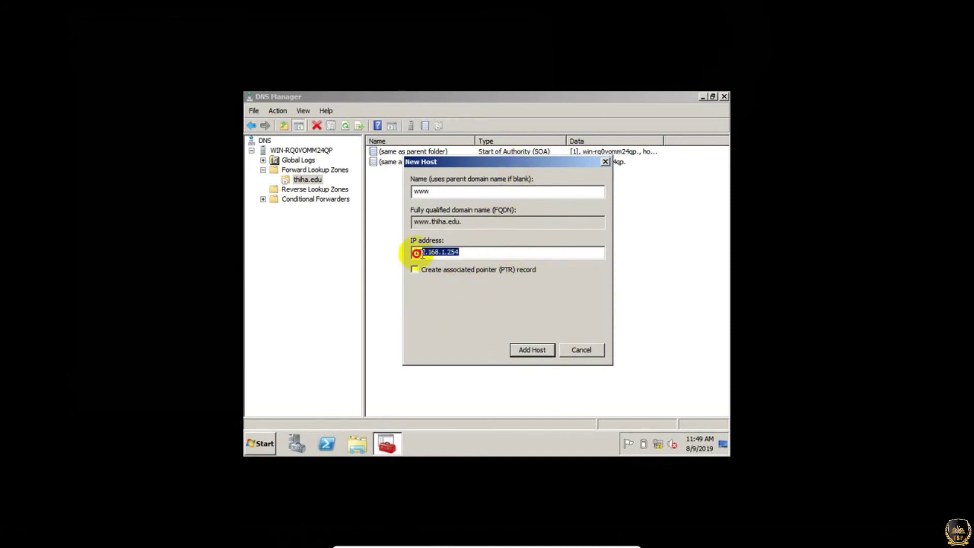
left_click(532, 350)
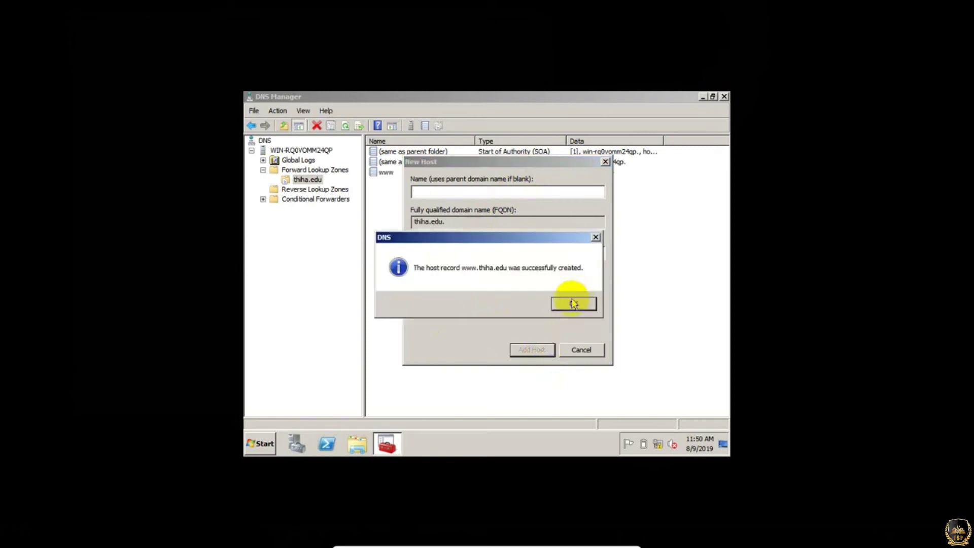
left_click(574, 304)
left_click(605, 162)
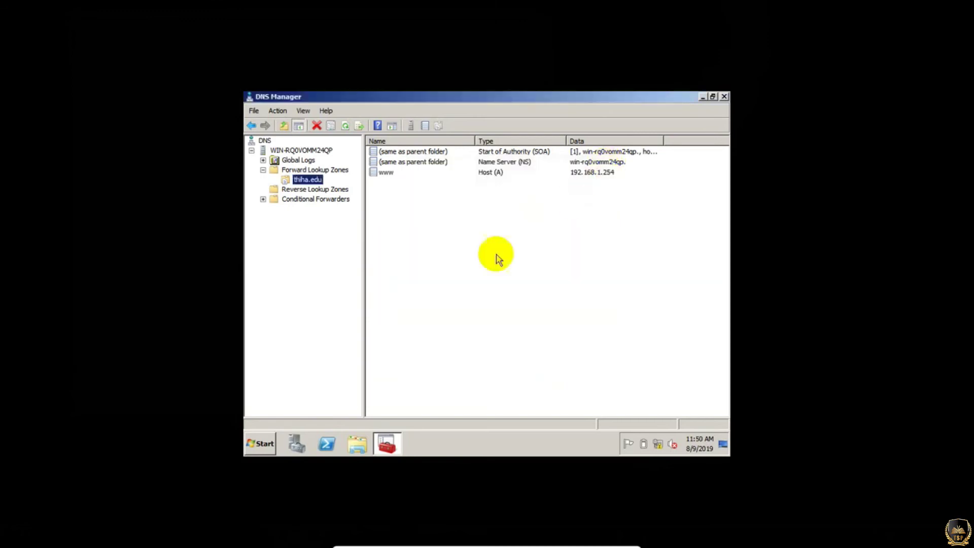
left_click(541, 261)
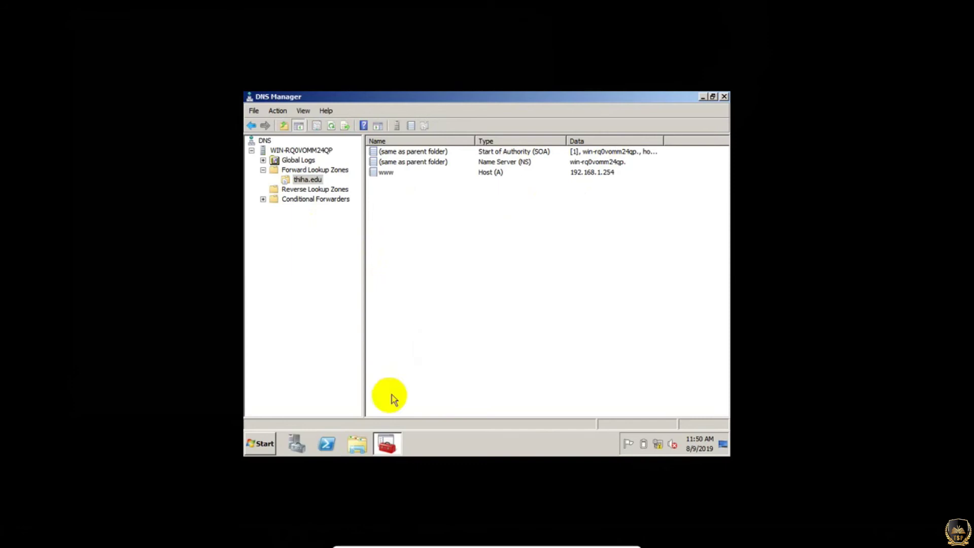
Step: Launch Internet Explorer on the server by running iexplore
key("super+r")
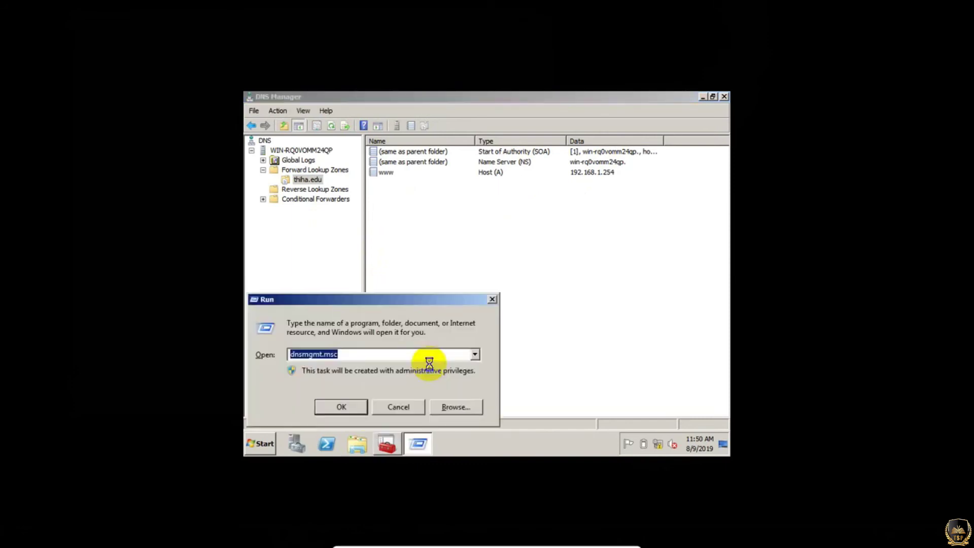
type("iec")
type("pl")
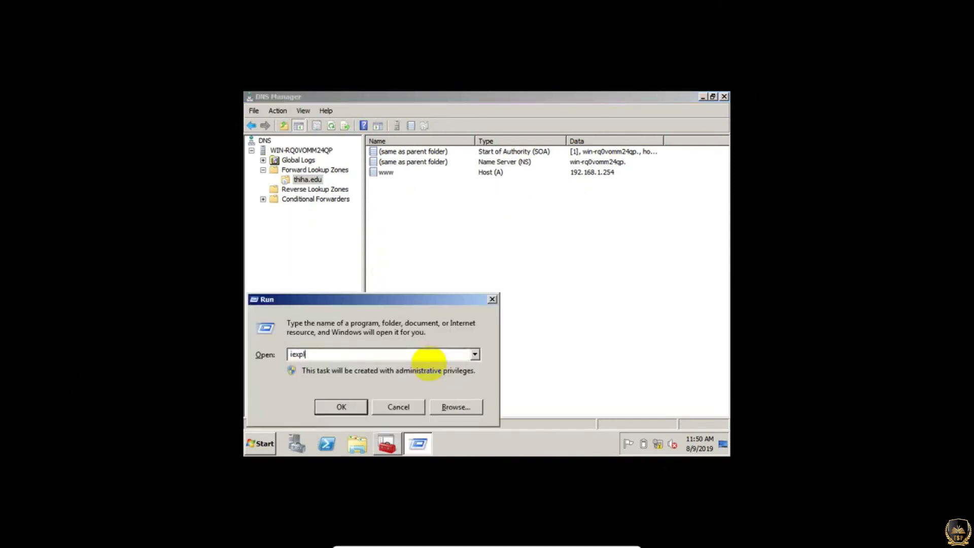
type("ore")
key("Return")
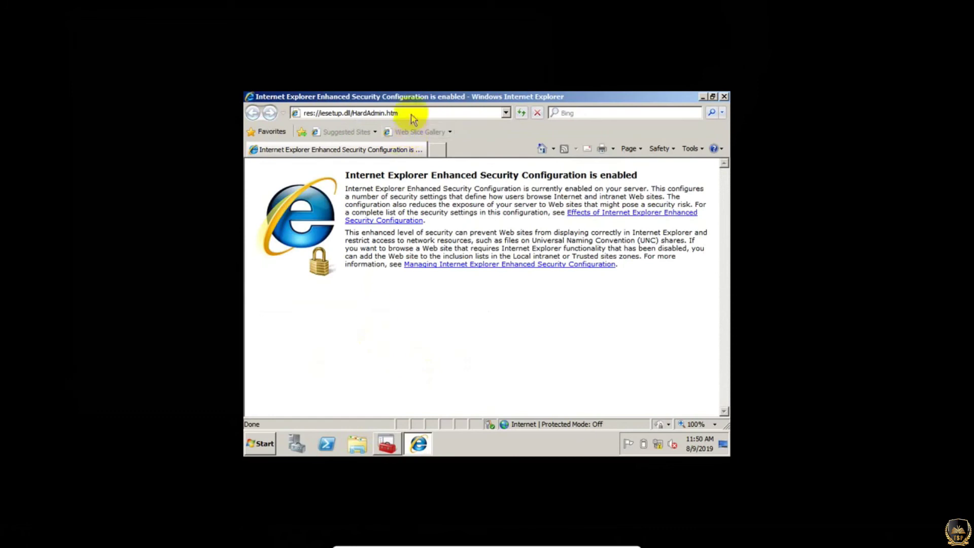
left_click(410, 113)
type("w")
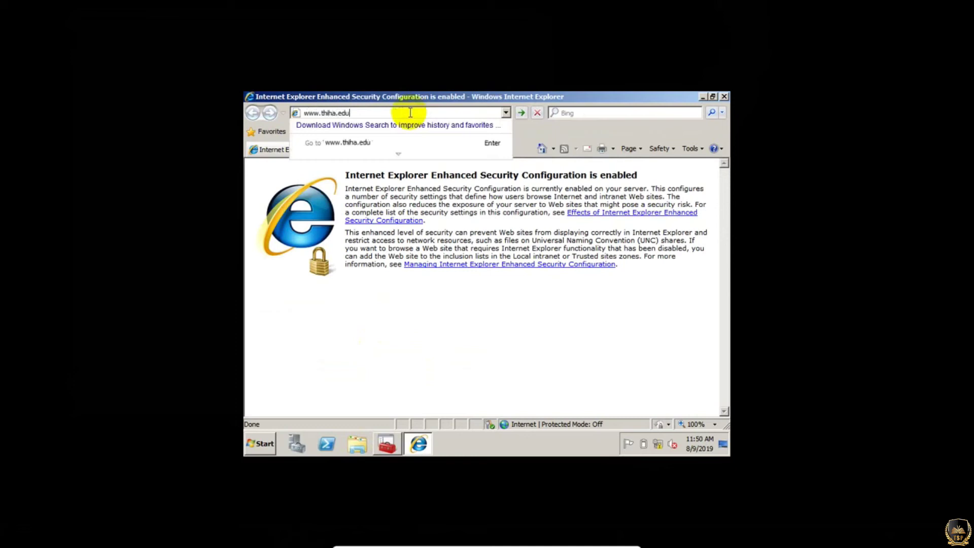
type("ww.thiha.edu")
key("Return")
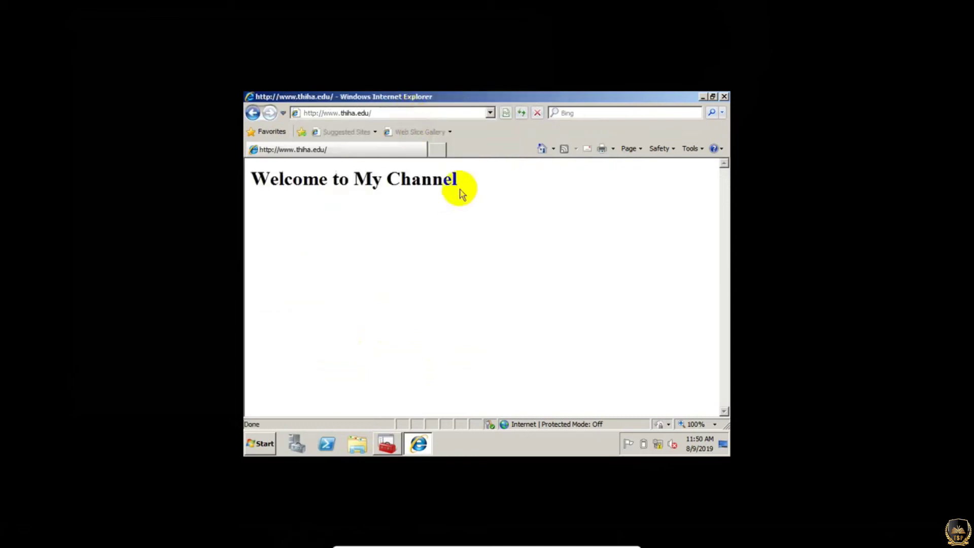
triple_click(299, 181)
left_click(391, 178)
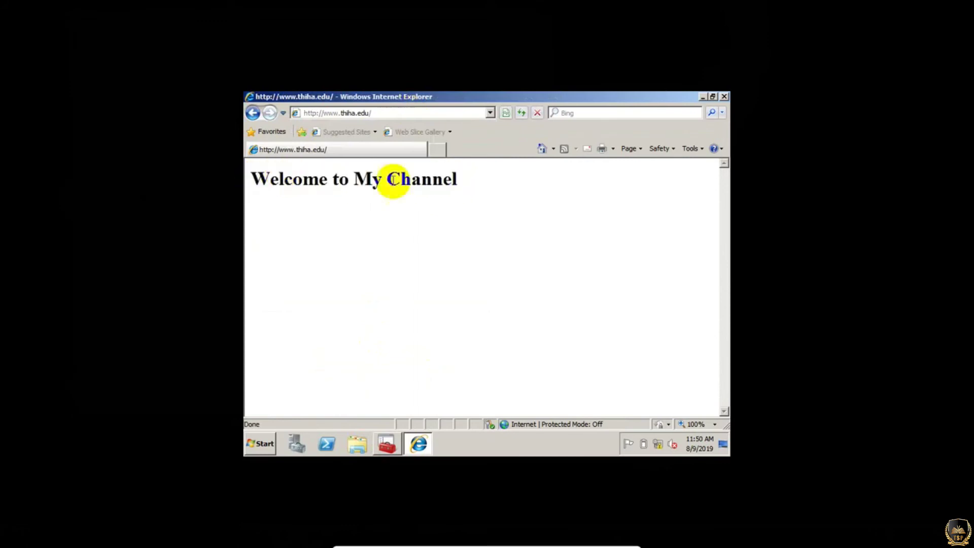
Step: Browse to 192.168.1.254 to compare the page served by IP address with the one served by host name
left_click(378, 115)
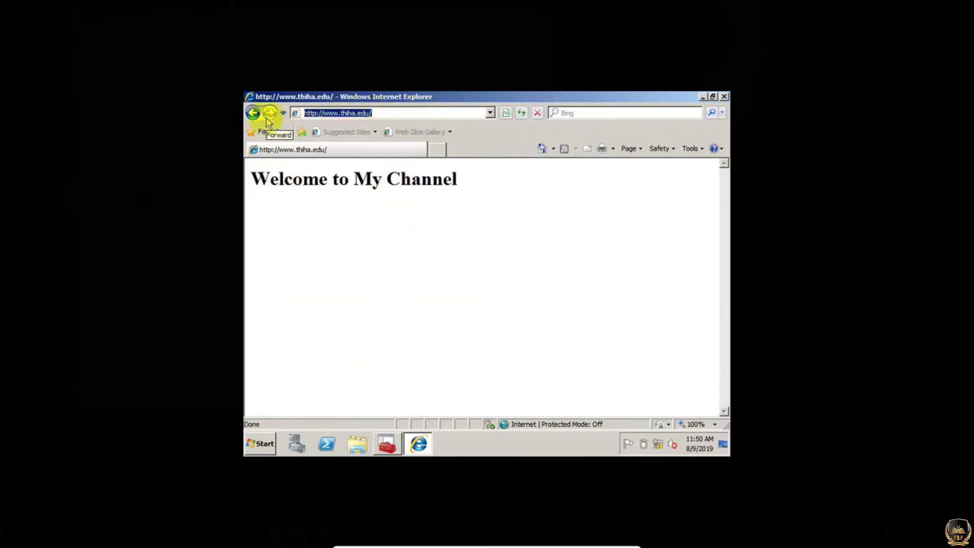
type("192")
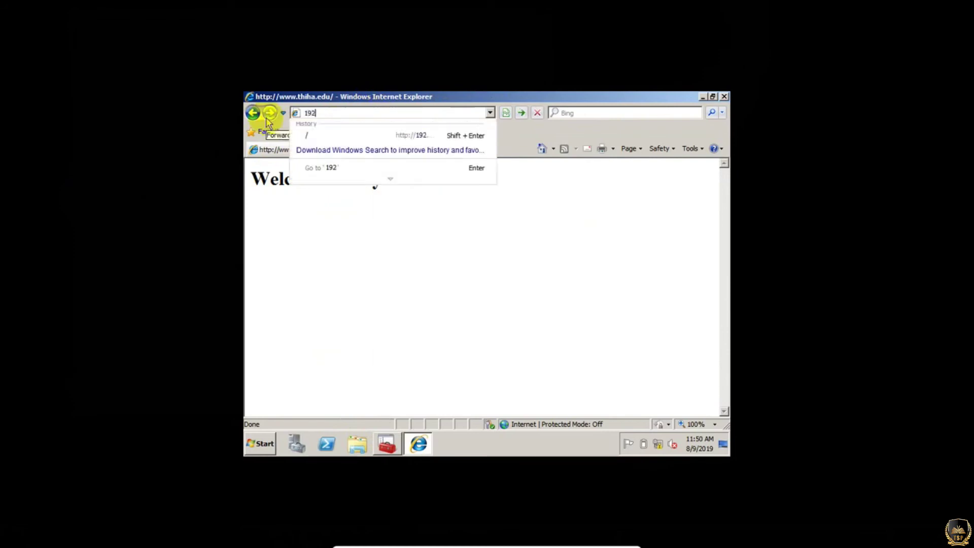
type(".168.1.254")
key("Return")
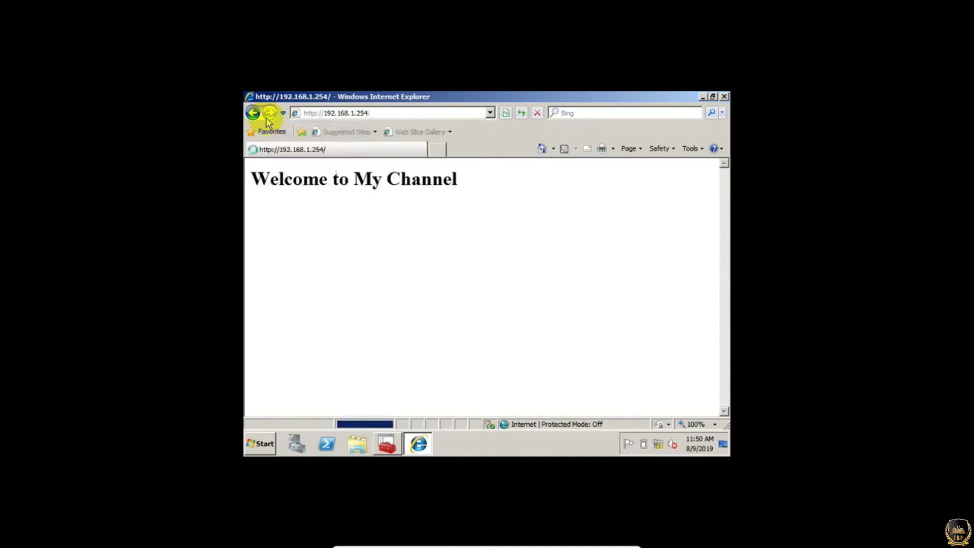
left_click_drag(483, 176, 272, 163)
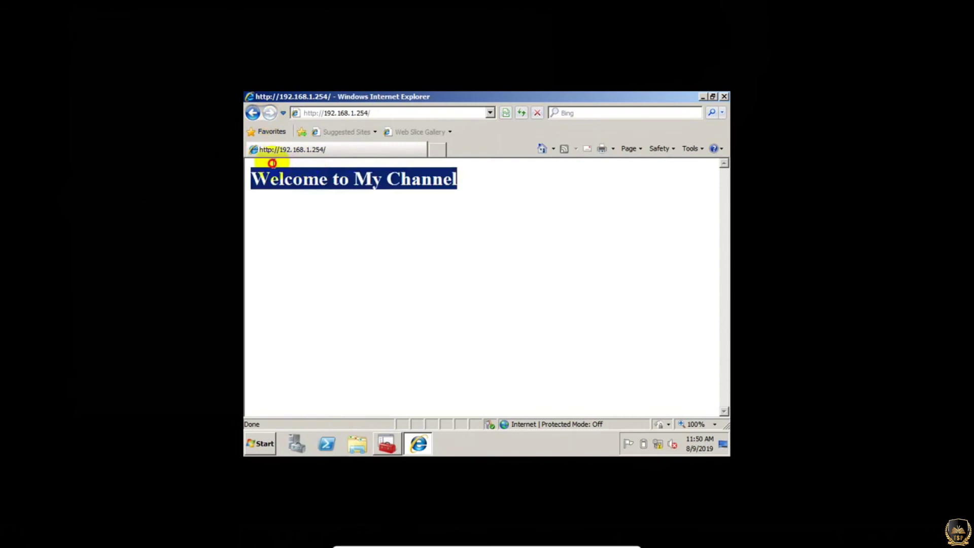
left_click(566, 239)
left_click(725, 97)
left_click(713, 96)
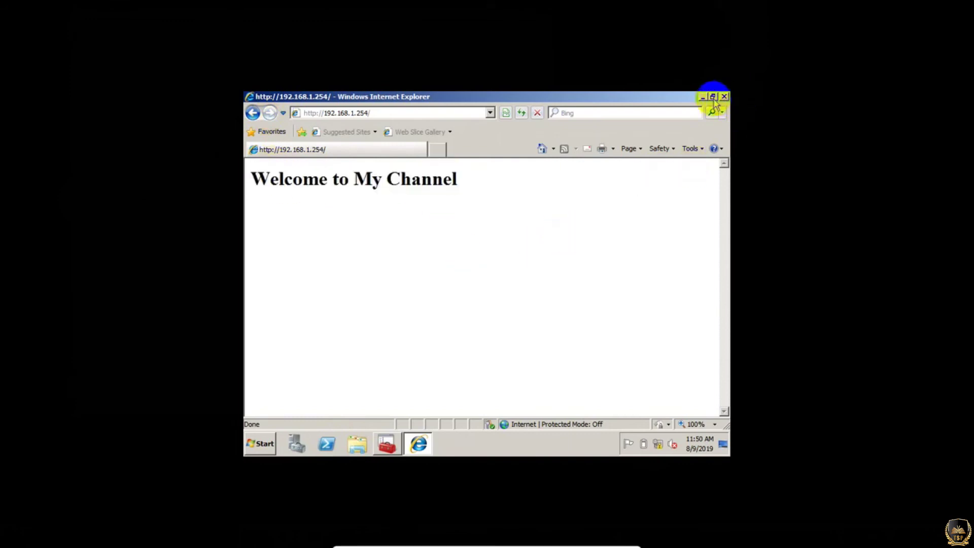
Step: Take the server virtual machine out of full-screen mode, switch to the Windows 01 virtual machine and show it full-screen
mouse_move(566, 545)
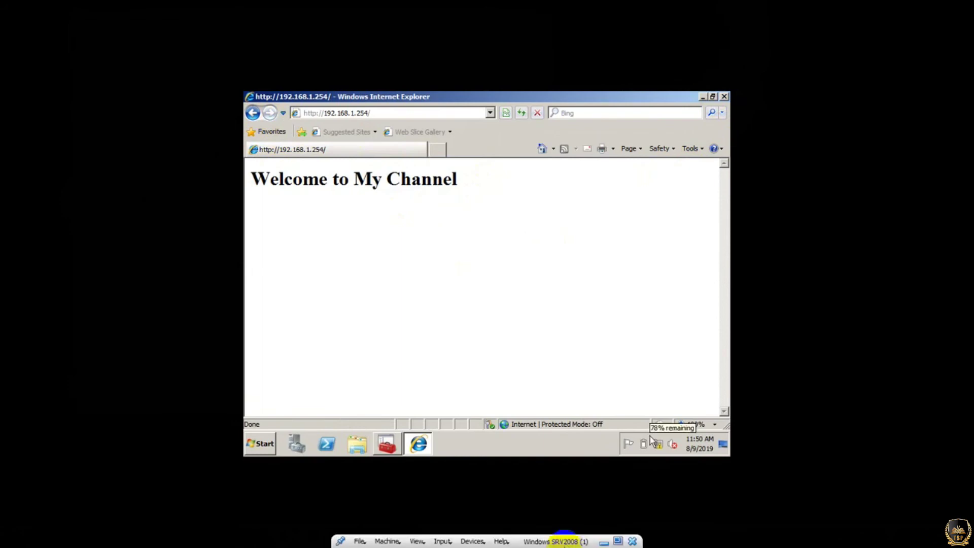
left_click(615, 542)
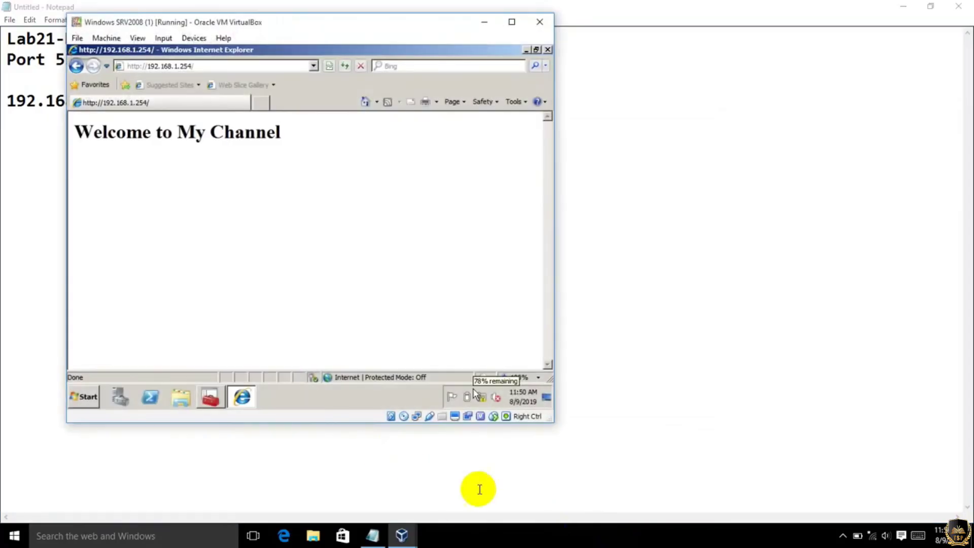
mouse_move(400, 534)
left_click(432, 493)
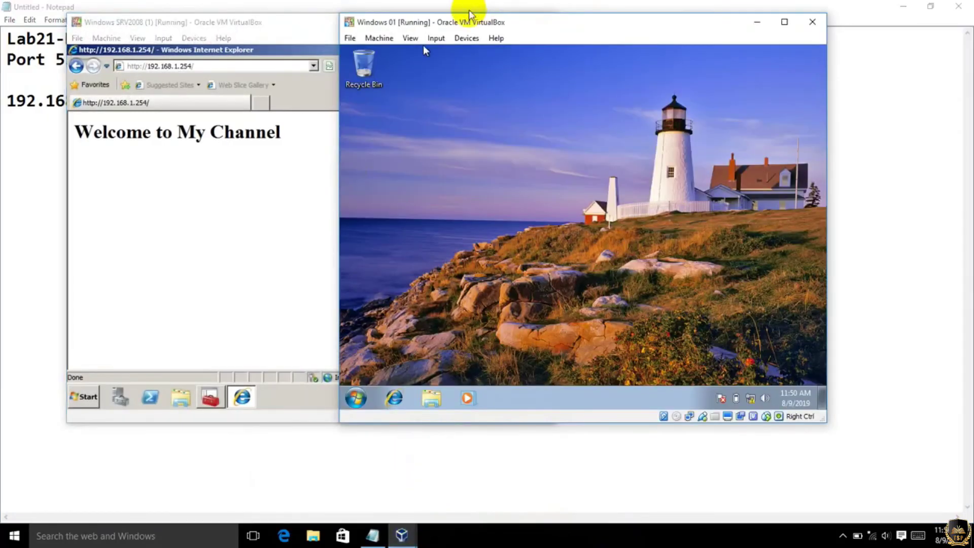
left_click(411, 39)
left_click(436, 55)
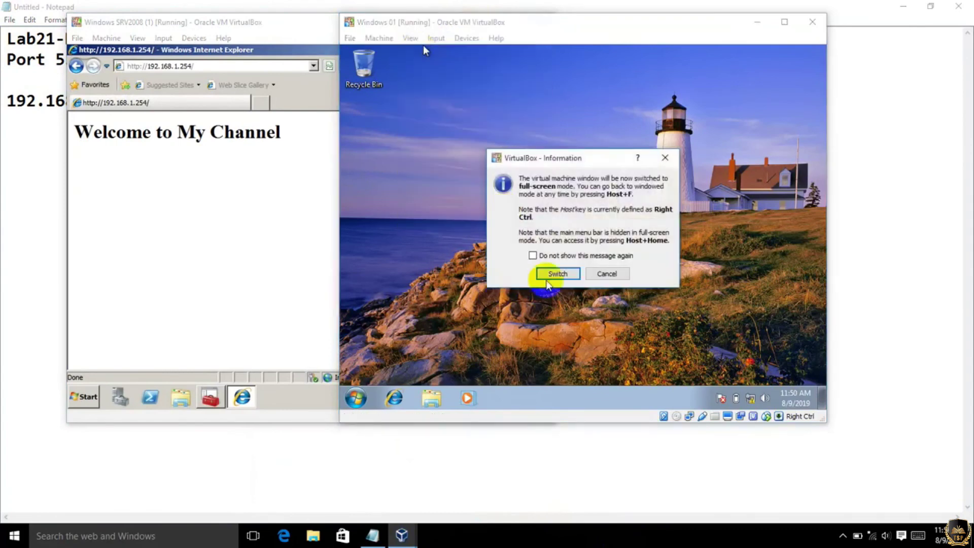
left_click(558, 274)
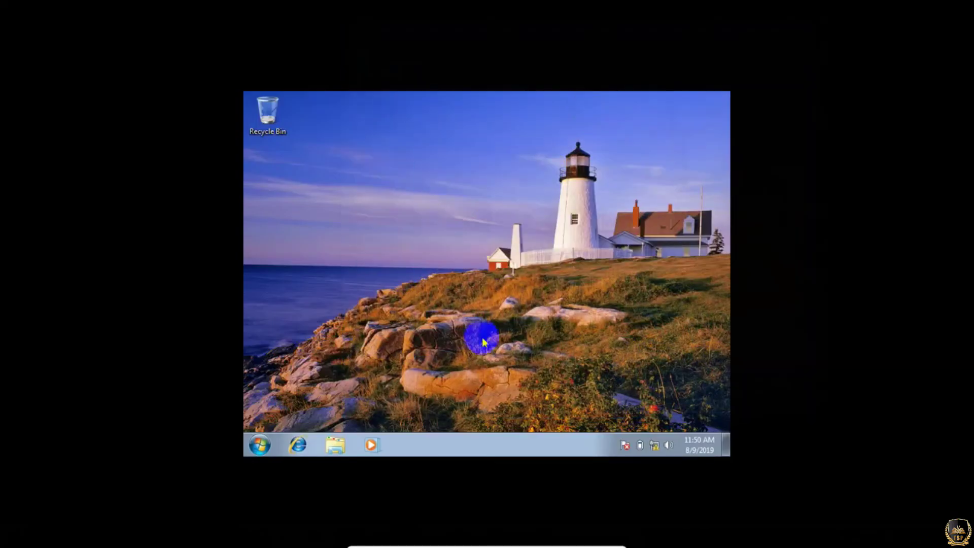
Step: Launch Internet Explorer on the client and browse to 192.168.1.254 to check that the server's web page opens by IP address
left_click(307, 442)
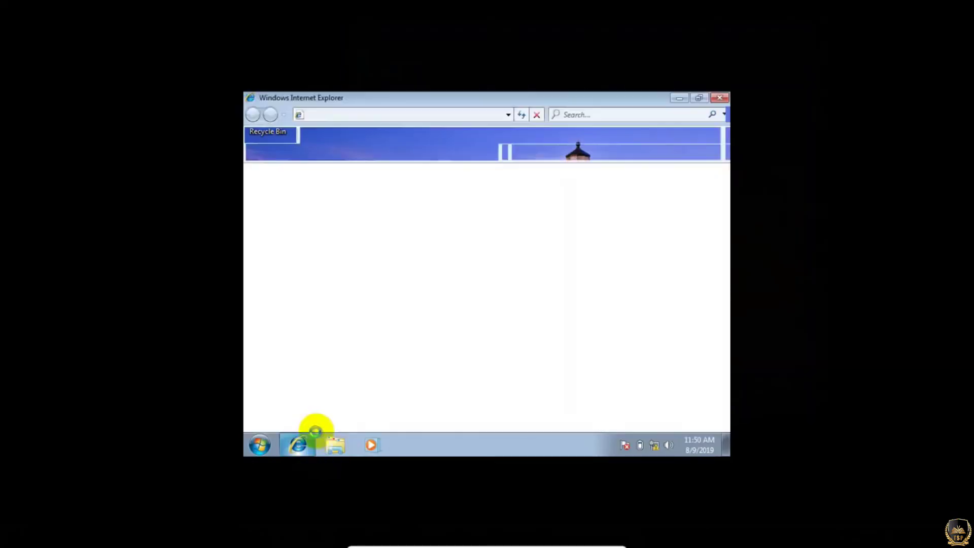
left_click(446, 116)
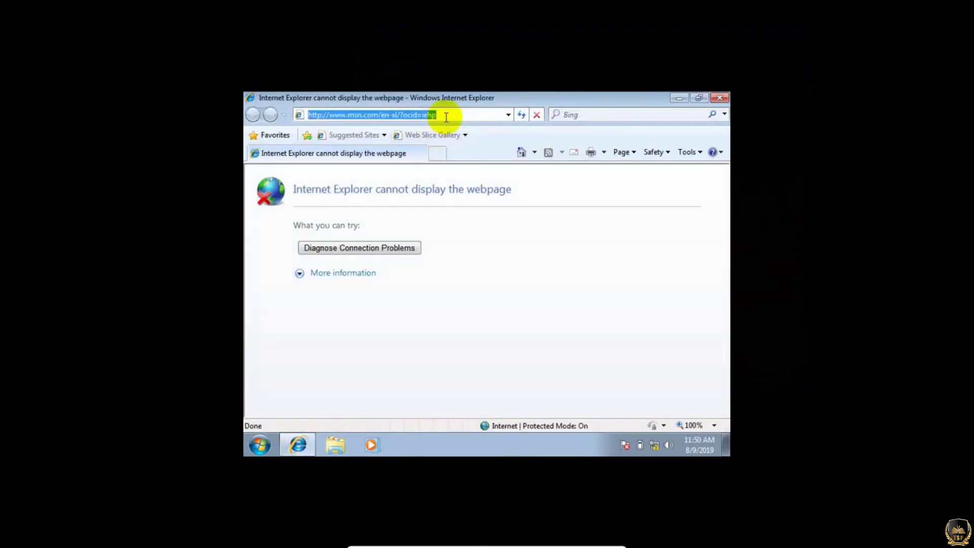
type("192.168.1.254")
key("Return")
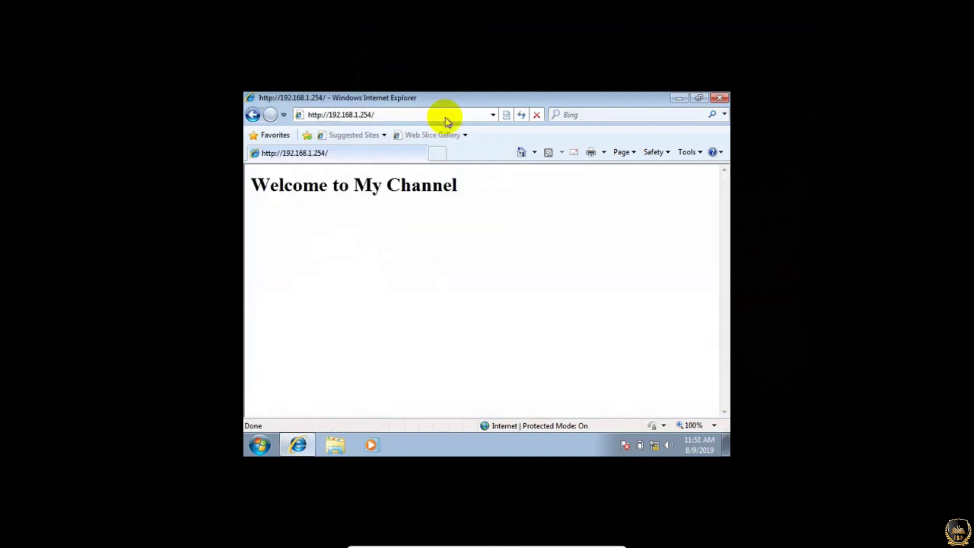
left_click_drag(496, 215, 348, 153)
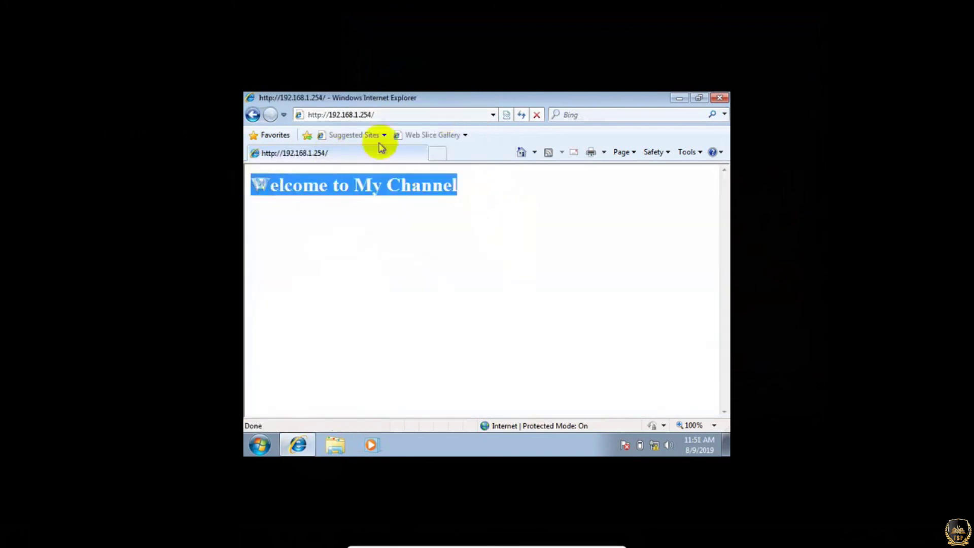
left_click(390, 117)
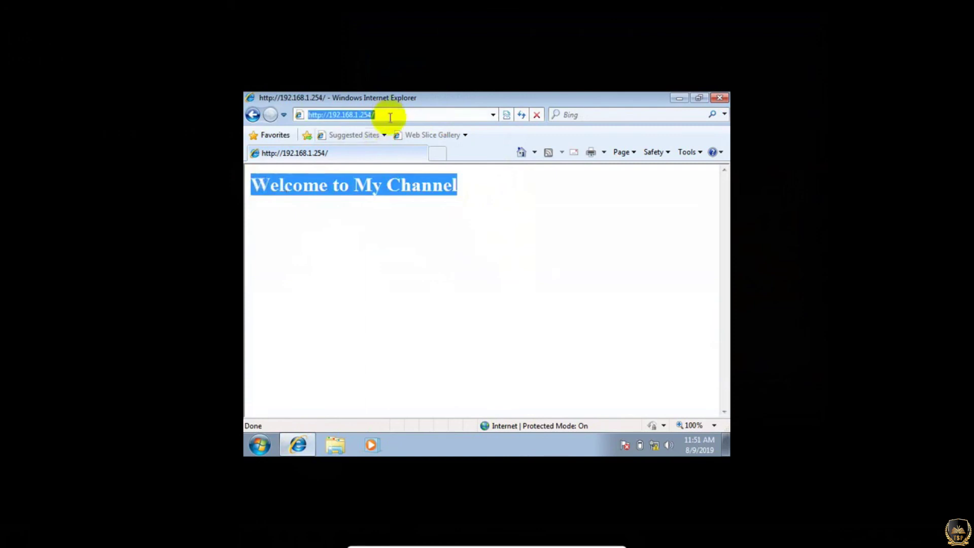
type("www.thiha.edu")
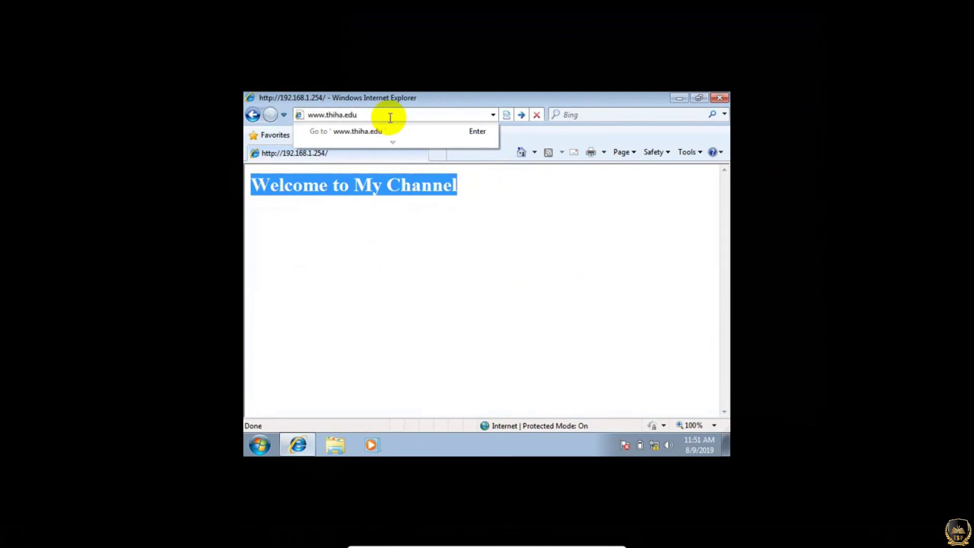
key("Return")
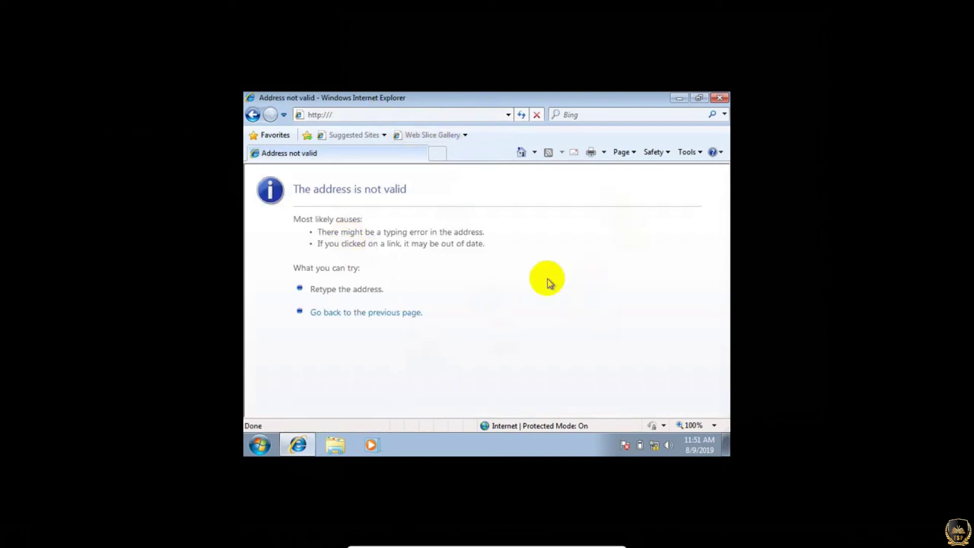
Step: Run ncpa.cpl on the client and open the Internet Protocol Version 4 (TCP/IPv4) properties of the Local Area Connection
key("super+r")
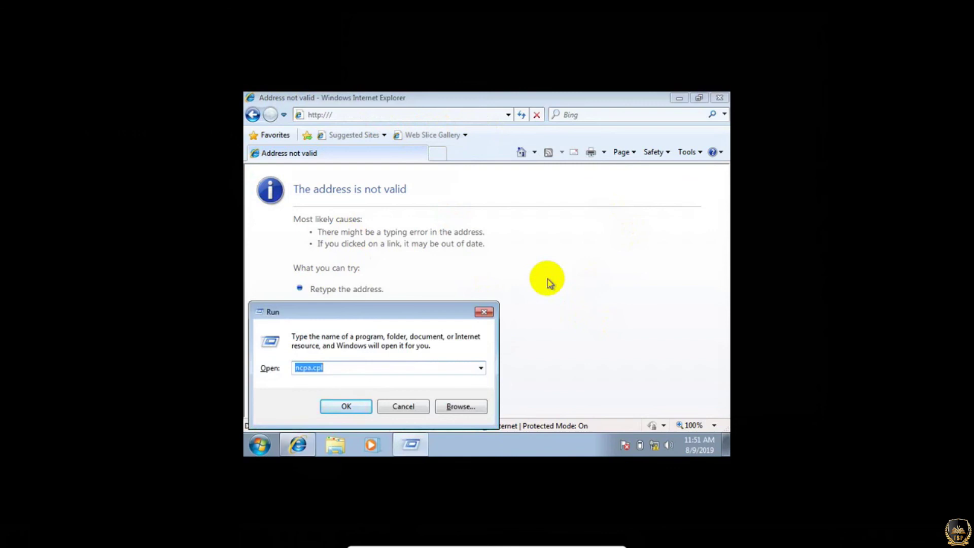
key("Return")
left_click(369, 178)
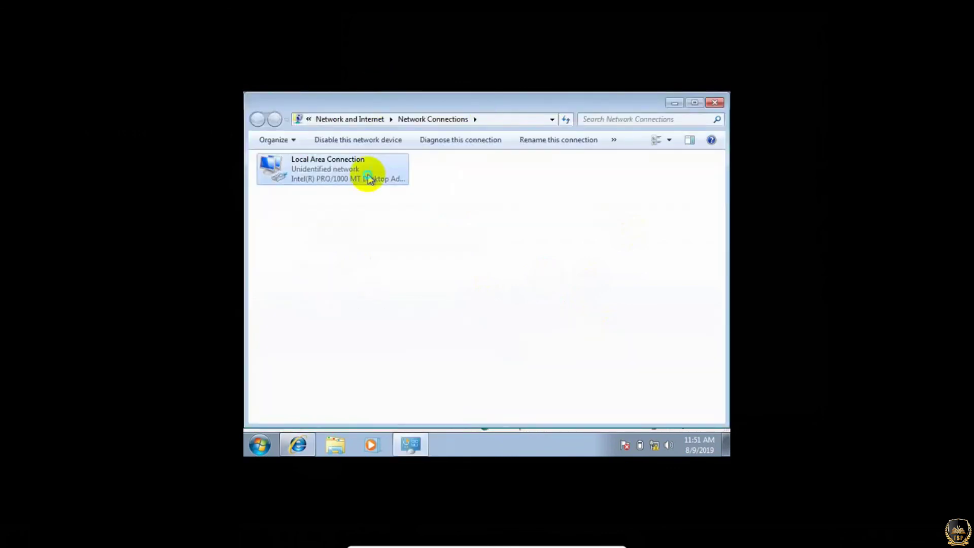
right_click(369, 178)
left_click(404, 288)
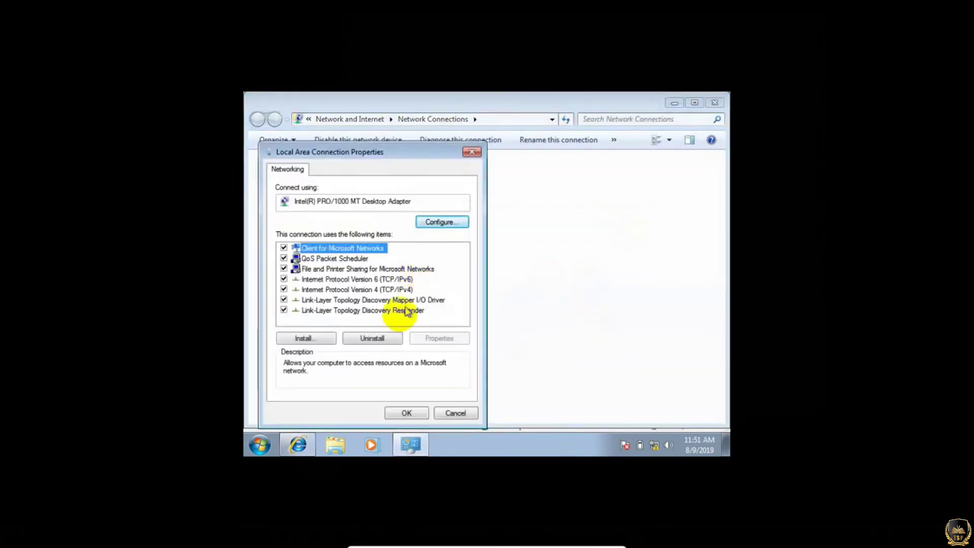
left_click(411, 289)
left_click(436, 338)
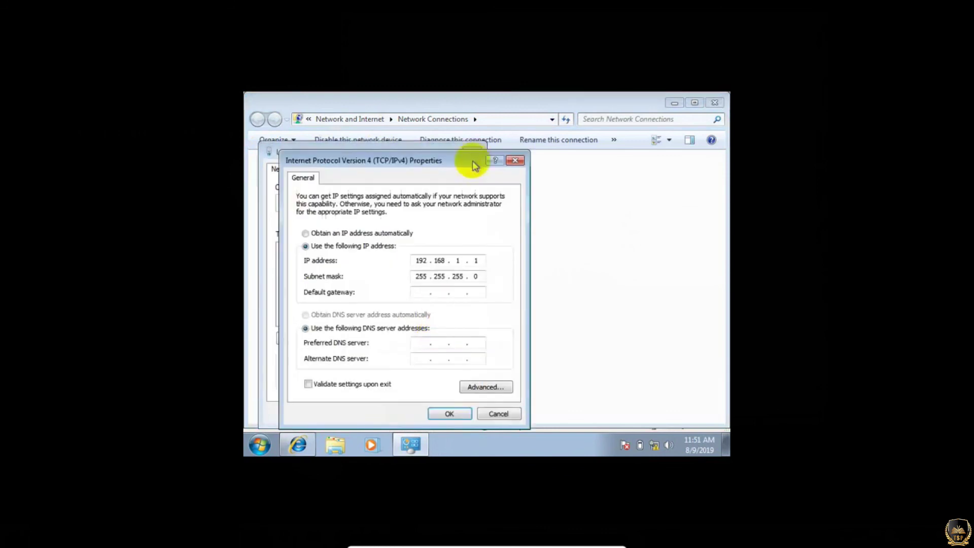